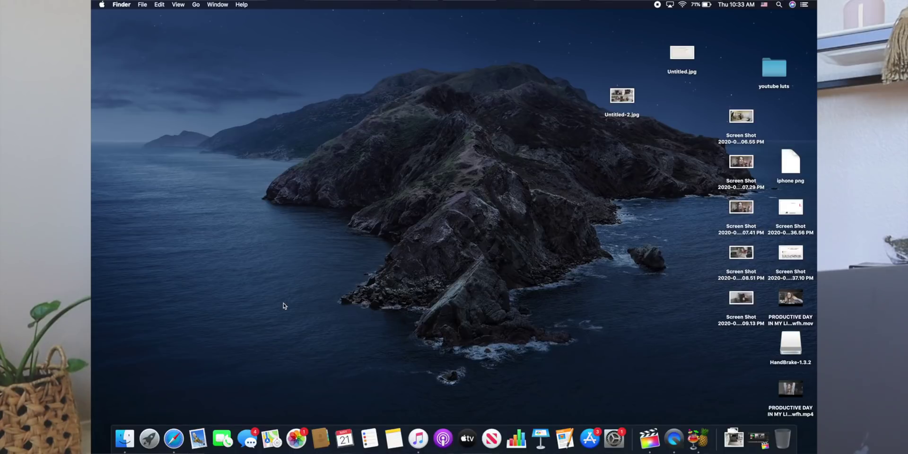
- Remove the Mail and Maps apps from the Dock
right_click(197, 445)
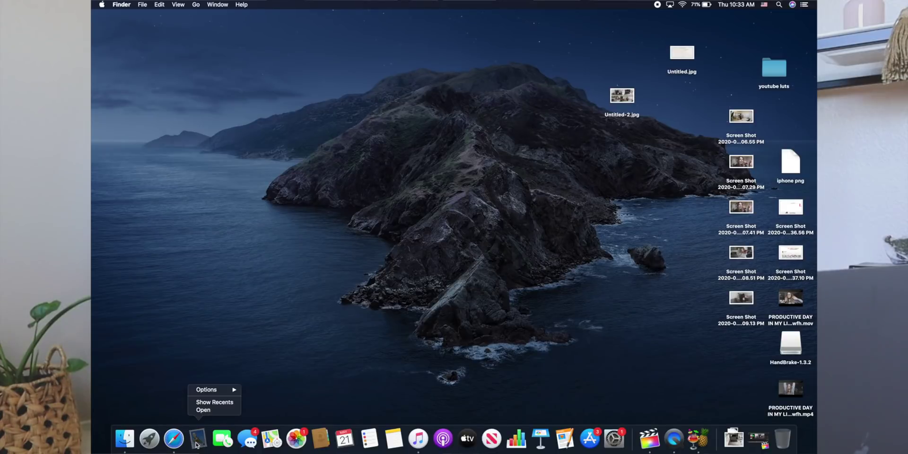
mouse_move(218, 391)
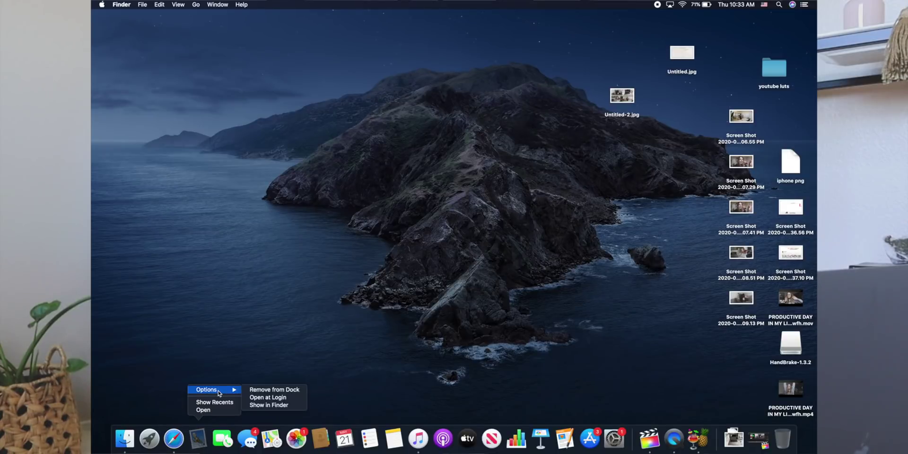
left_click(276, 390)
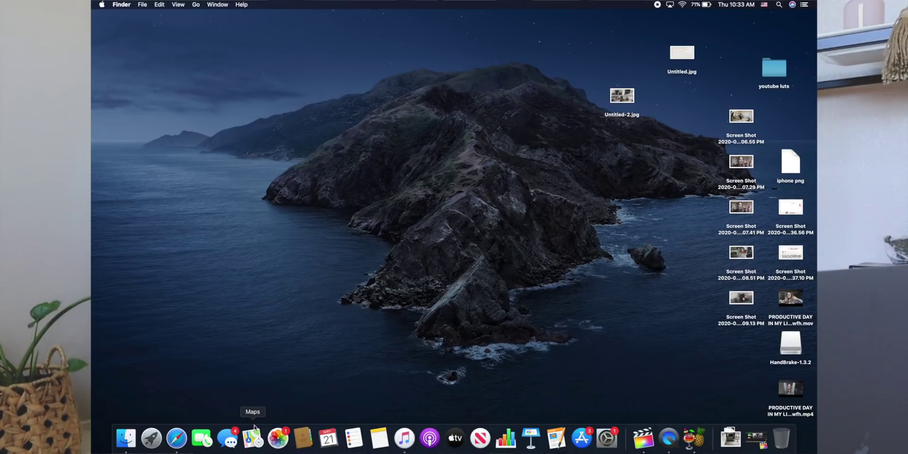
right_click(254, 440)
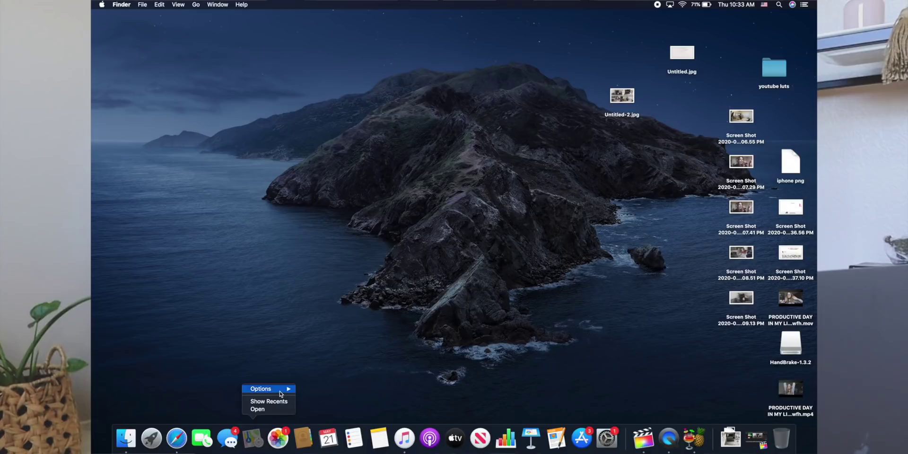
mouse_move(280, 391)
left_click(323, 391)
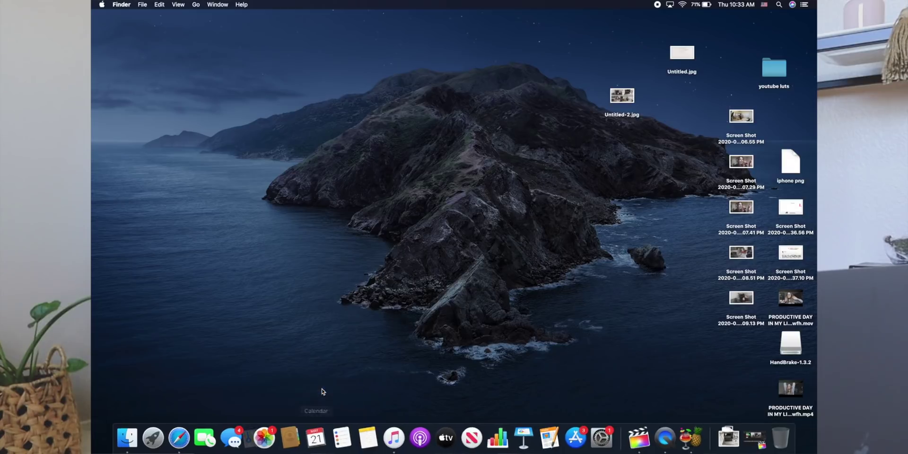
- Remove the Photos and Contacts apps from the Dock
right_click(265, 437)
mouse_move(284, 388)
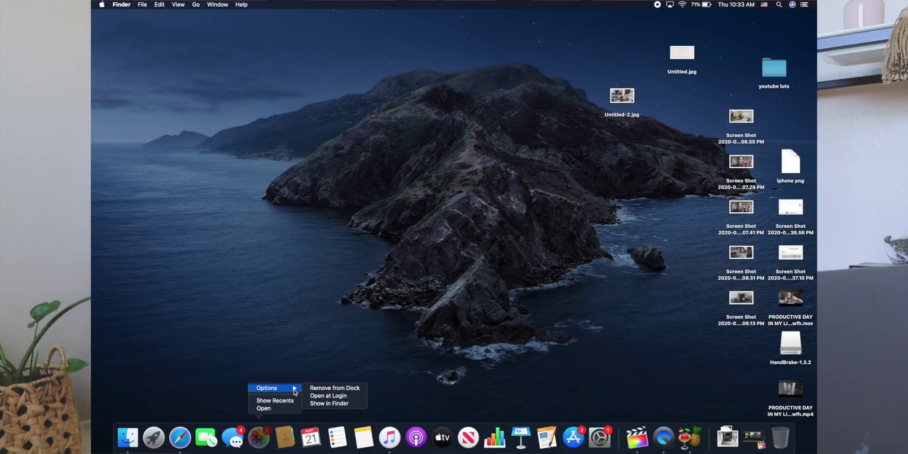
left_click(339, 392)
right_click(265, 438)
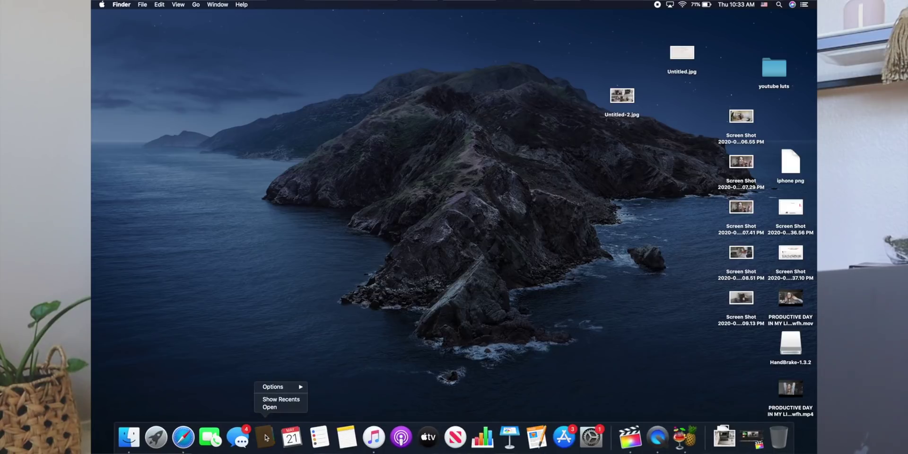
mouse_move(284, 387)
left_click(339, 387)
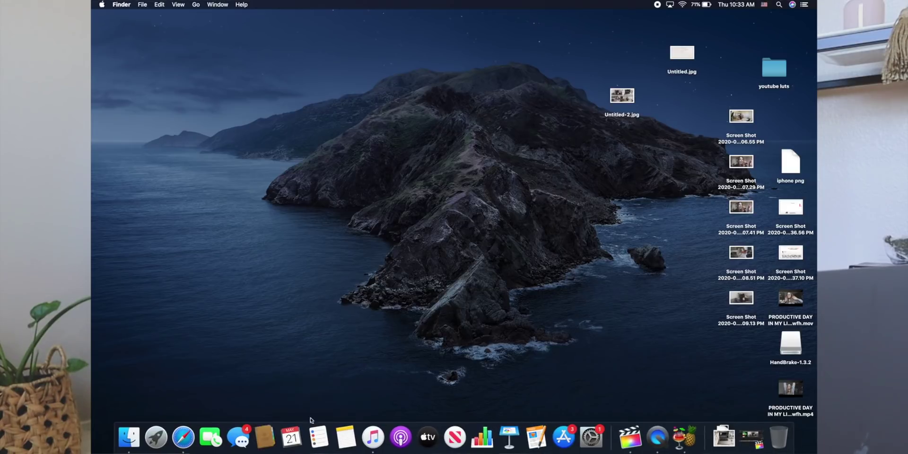
- Remove the Reminders and Notes apps from the Dock
right_click(301, 436)
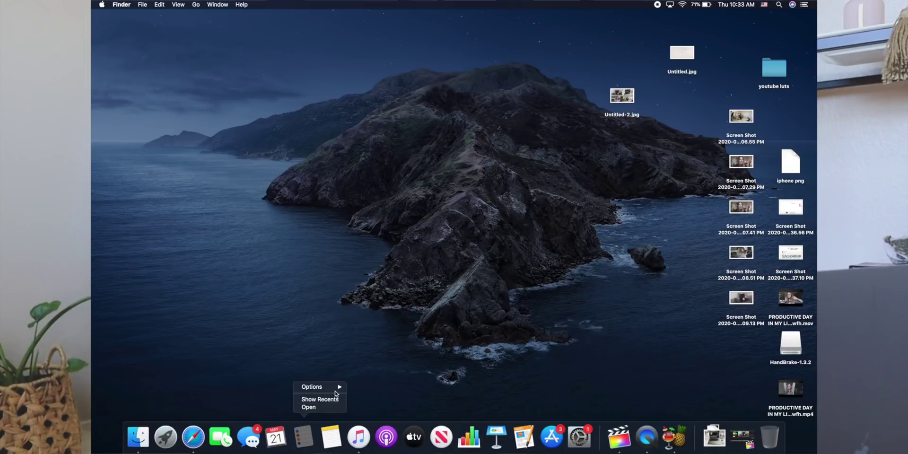
mouse_move(335, 387)
left_click(377, 387)
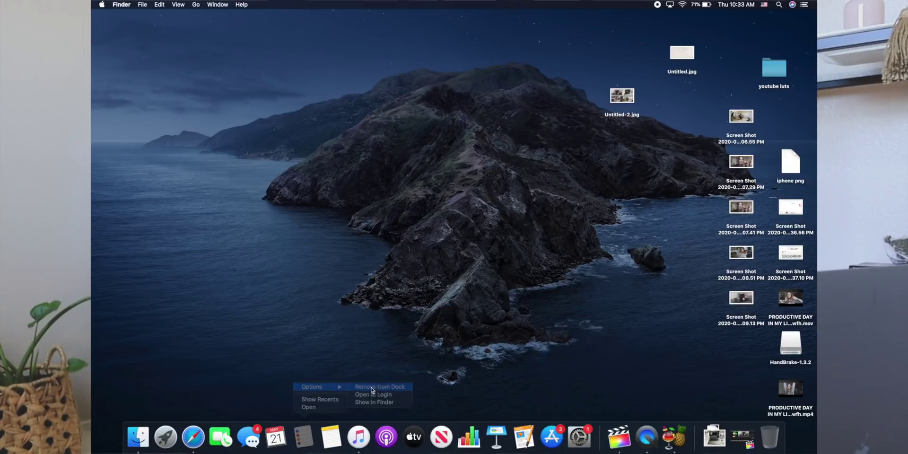
right_click(319, 435)
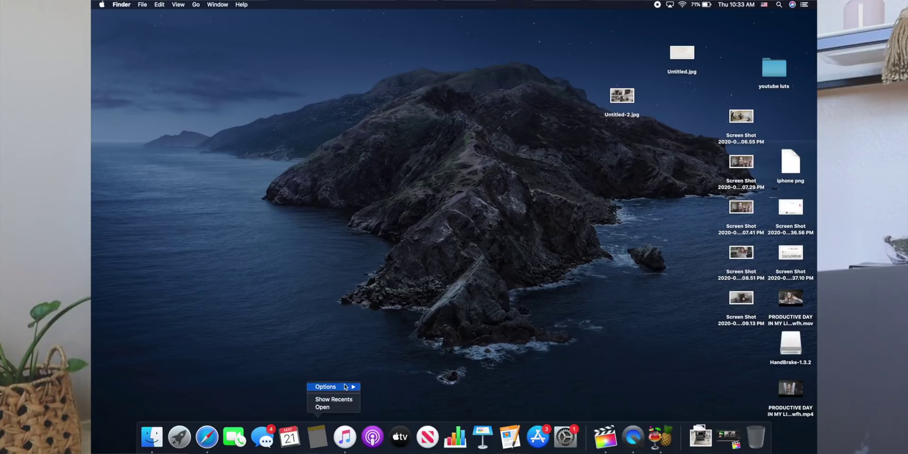
mouse_move(346, 388)
left_click(386, 387)
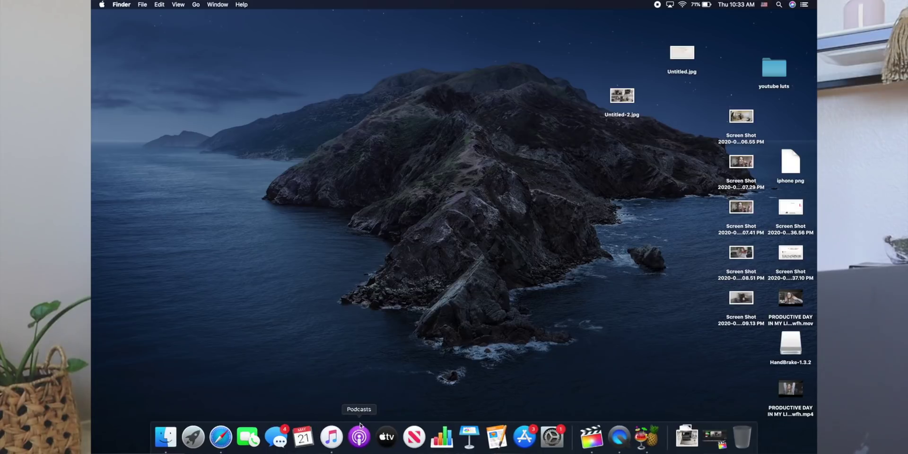
- Remove the Podcasts and TV apps from the Dock
right_click(367, 436)
mouse_move(388, 387)
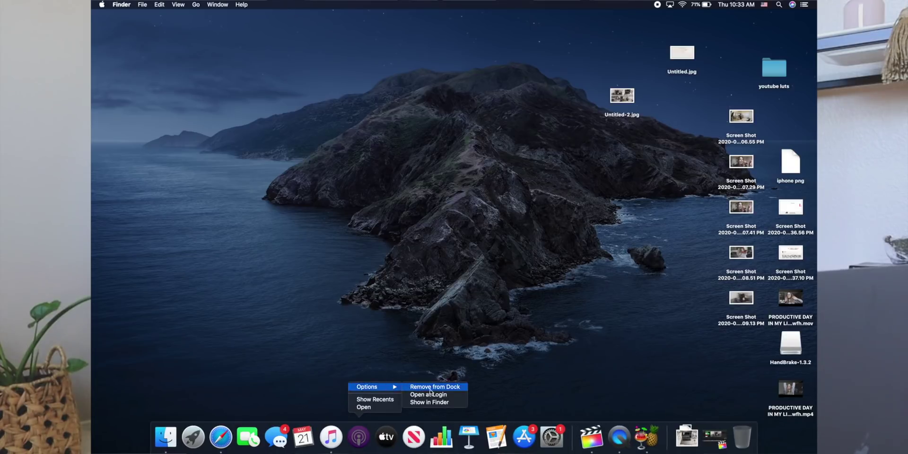
left_click(434, 387)
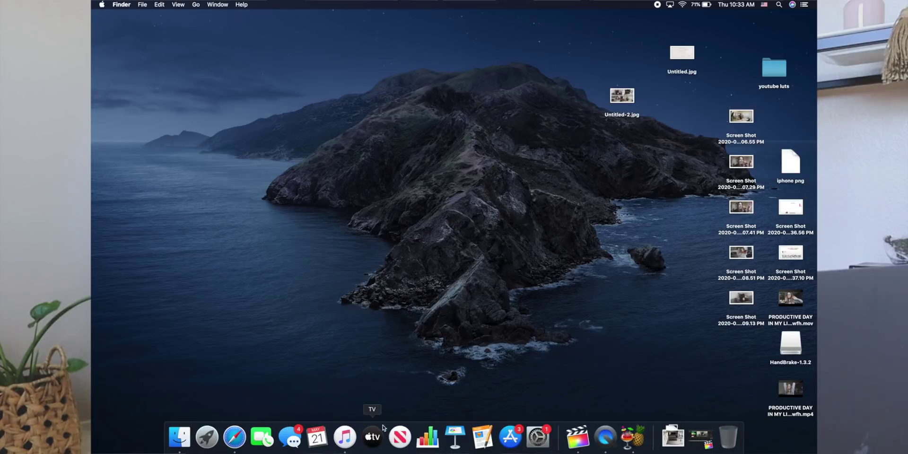
right_click(373, 435)
mouse_move(402, 387)
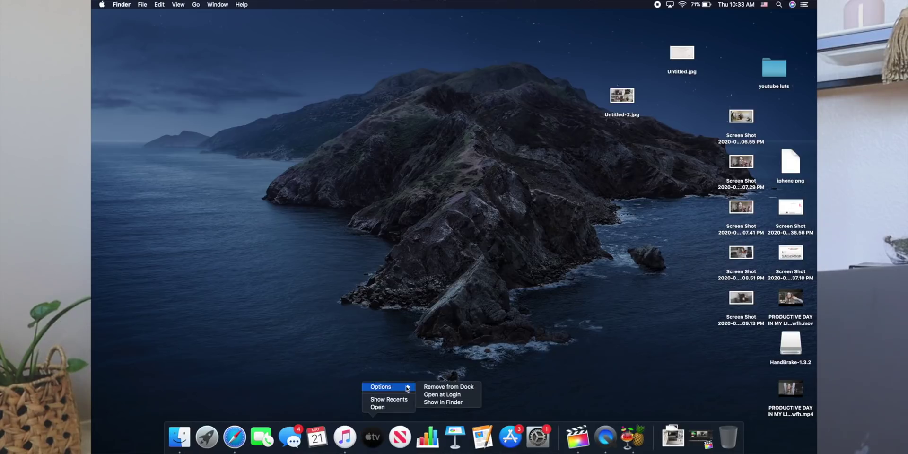
left_click(434, 387)
- Remove the News and Numbers apps from the Dock
right_click(381, 437)
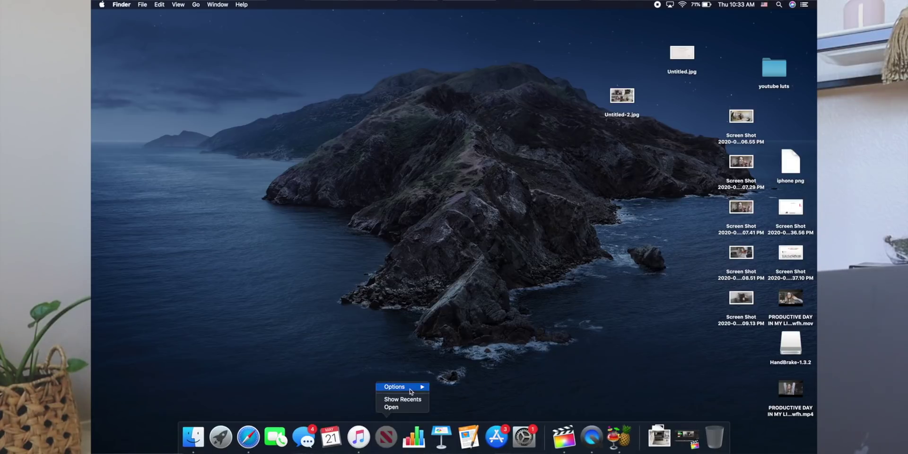
mouse_move(410, 391)
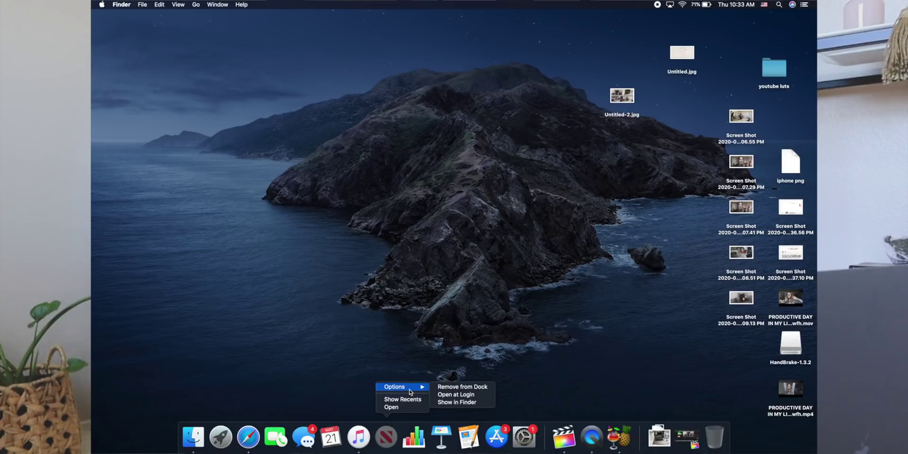
left_click(457, 389)
right_click(399, 444)
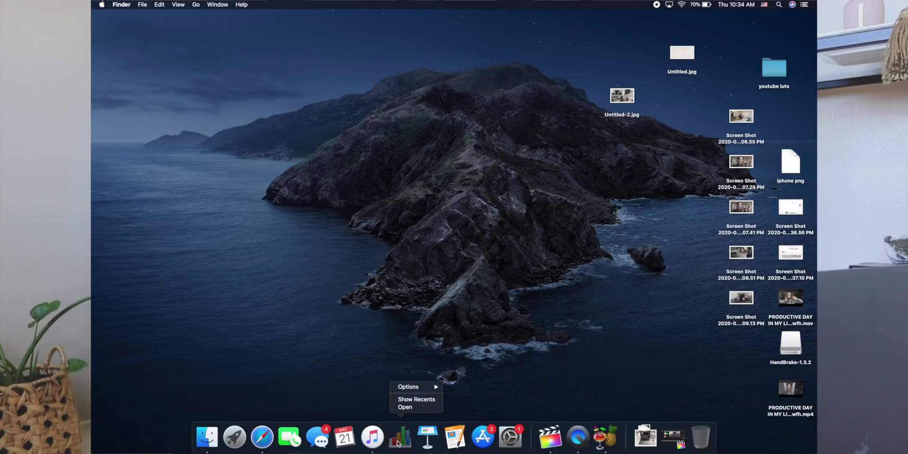
mouse_move(416, 387)
left_click(465, 389)
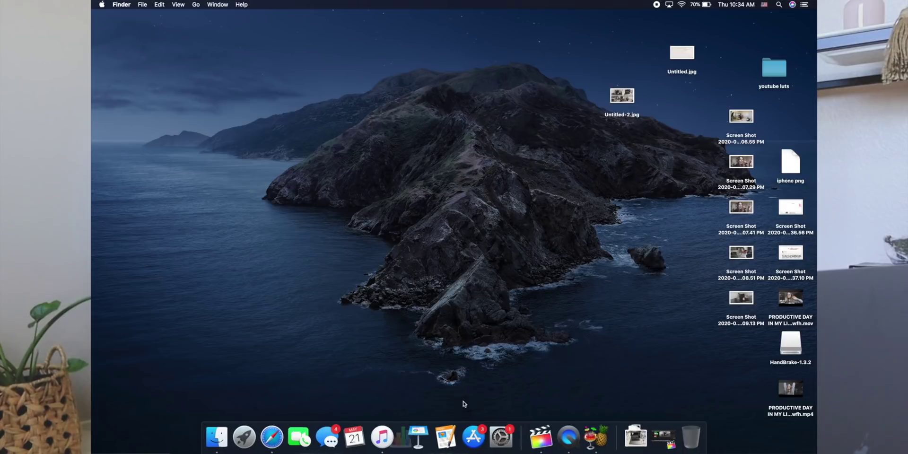
- Remove the Keynote and Pages apps from the Dock
right_click(413, 439)
mouse_move(444, 387)
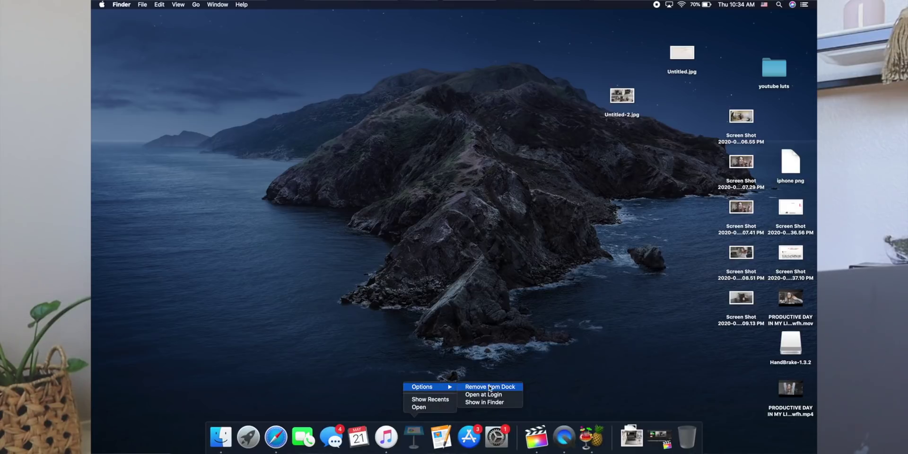
left_click(490, 389)
right_click(431, 431)
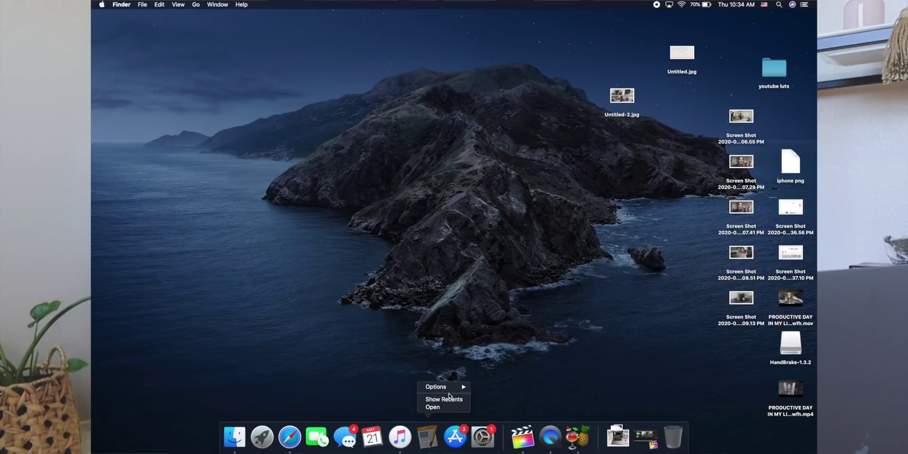
mouse_move(447, 387)
left_click(495, 387)
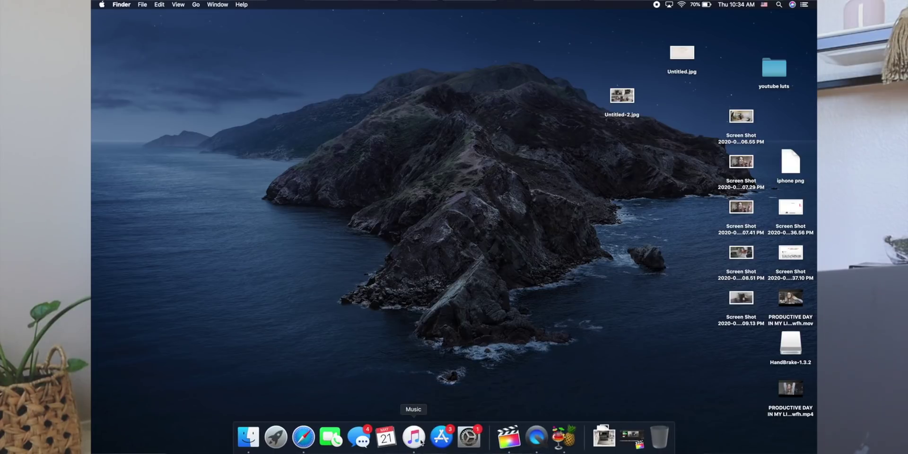
- Remove the App Store from the Dock
right_click(445, 438)
mouse_move(461, 388)
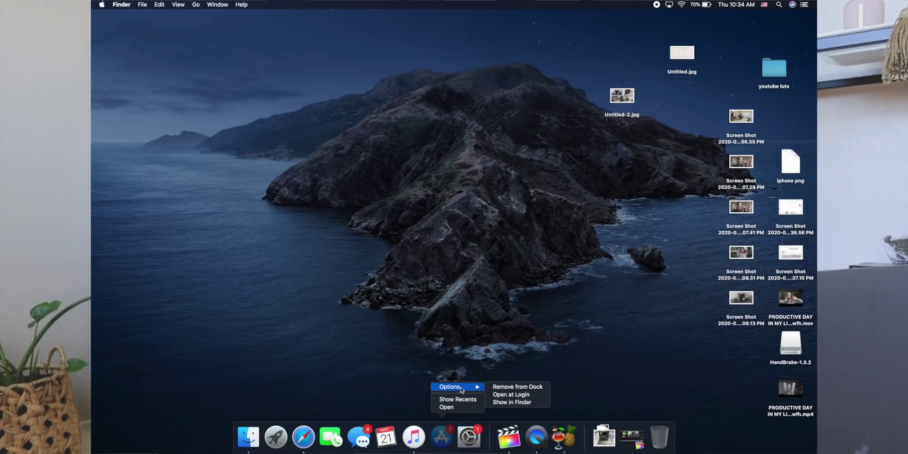
left_click(513, 389)
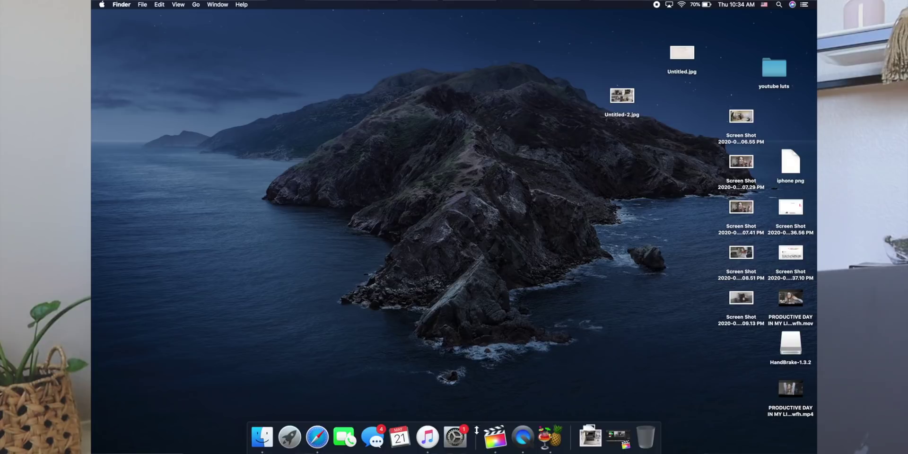
- Move Final Cut Pro and HandBrake into the Dock's permanent apps, between Music and System Preferences
left_click_drag(495, 437, 448, 438)
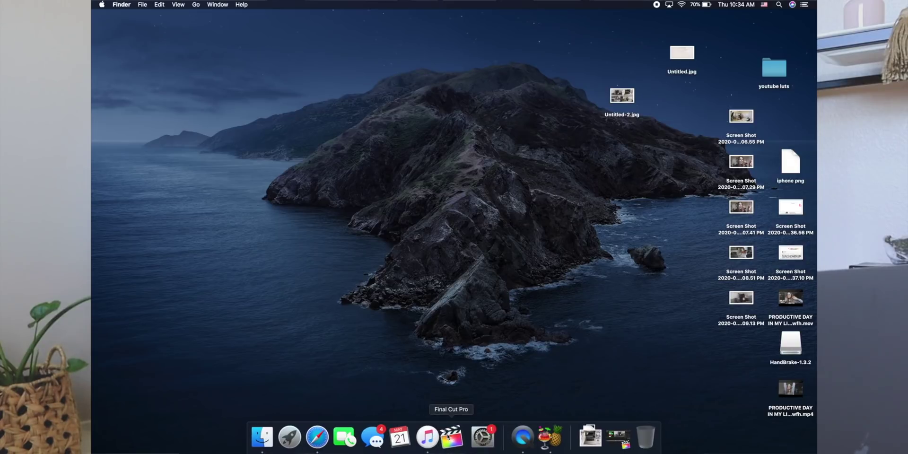
left_click_drag(551, 436, 481, 439)
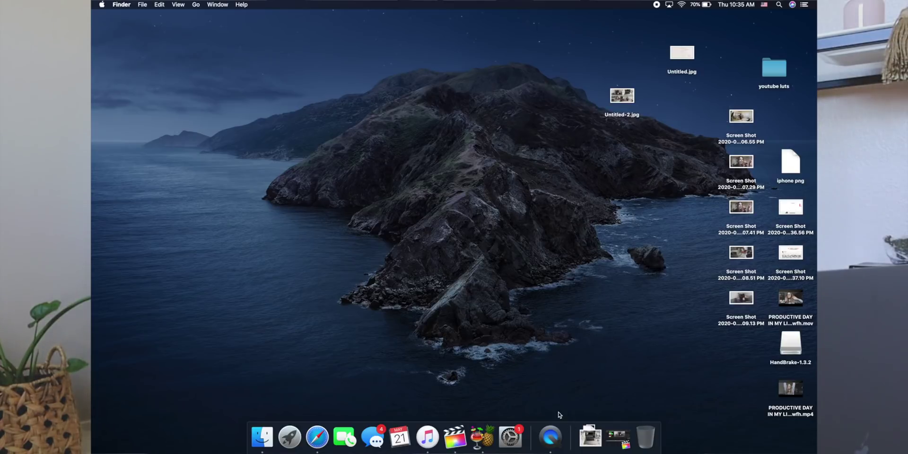
- Remove the Downloads stack from the Dock
right_click(594, 440)
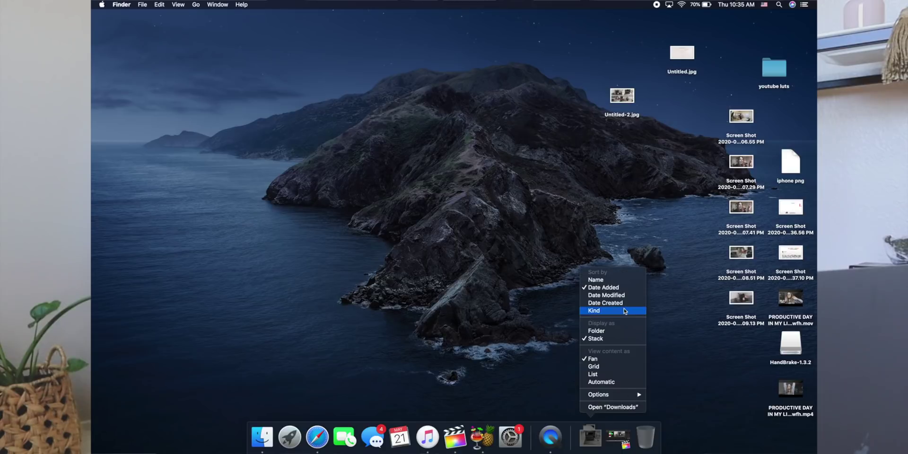
mouse_move(624, 394)
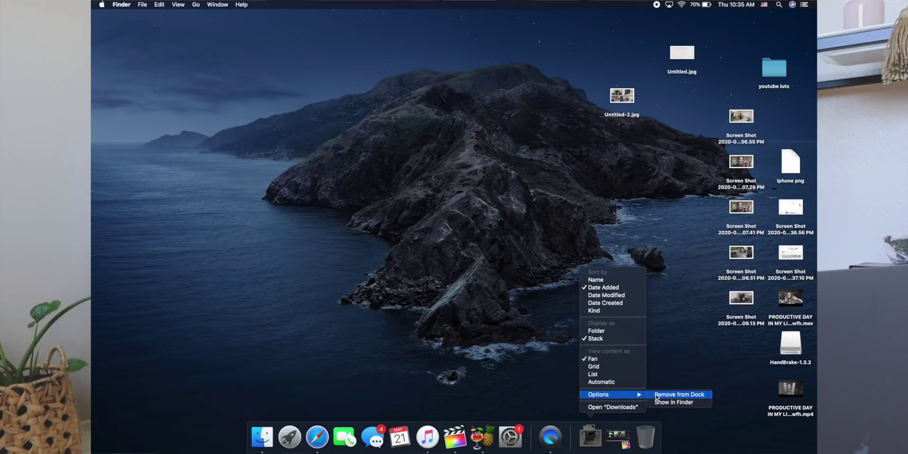
left_click(677, 376)
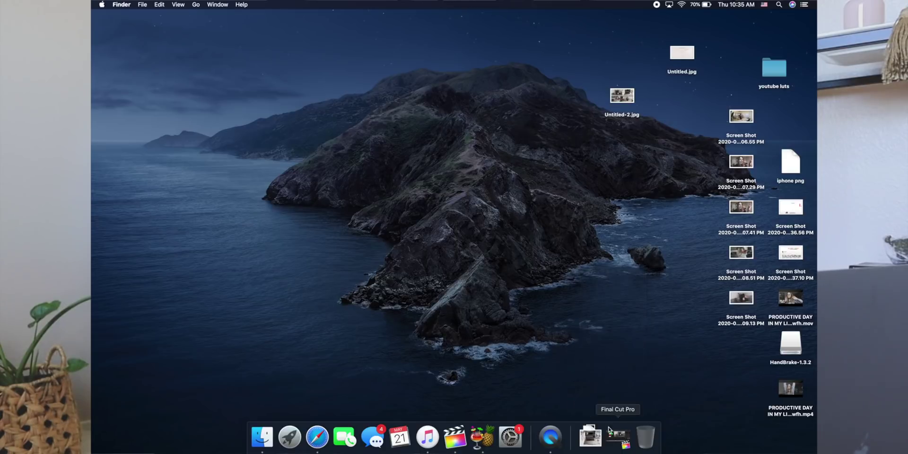
left_click_drag(590, 436, 643, 437)
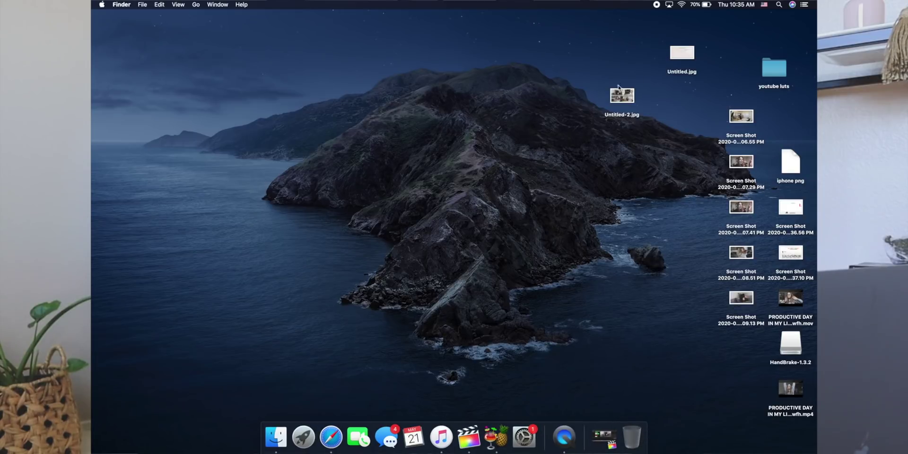
- Move Untitled-2.jpg, all the desktop screenshots and both PRODUCTIVE DAY video files to the Trash
left_click_drag(612, 83, 633, 430)
left_click_drag(719, 99, 633, 435)
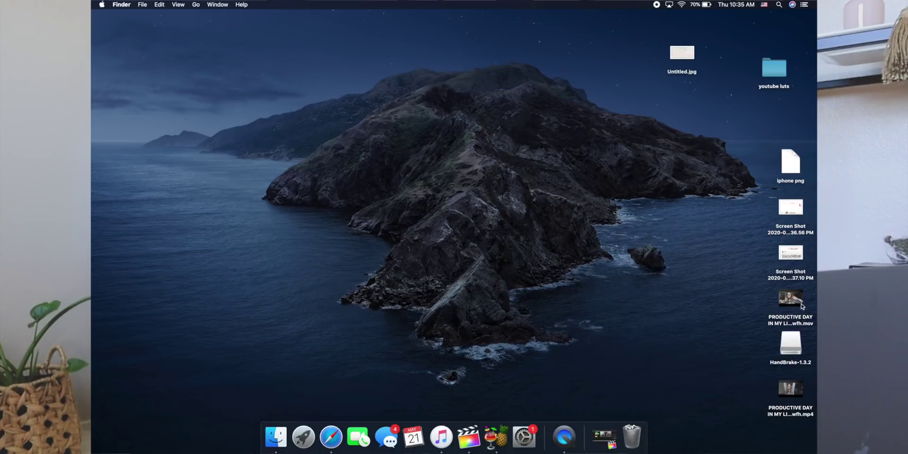
left_click_drag(798, 298, 634, 433)
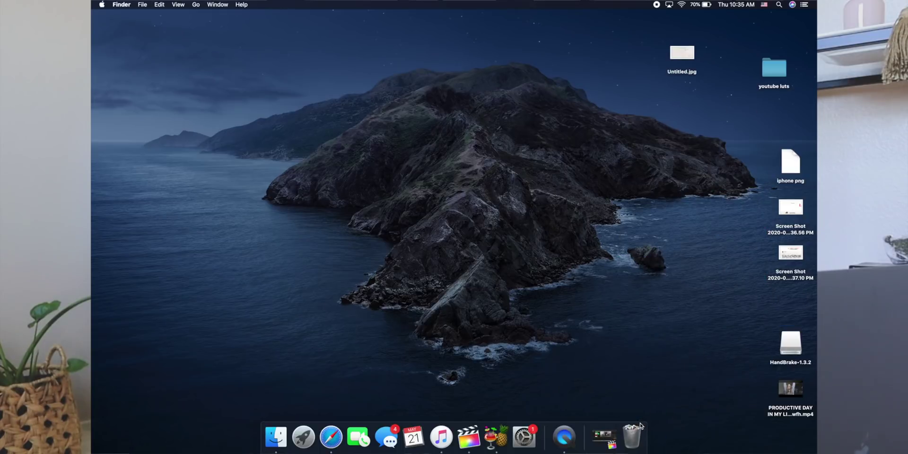
left_click_drag(795, 386, 634, 433)
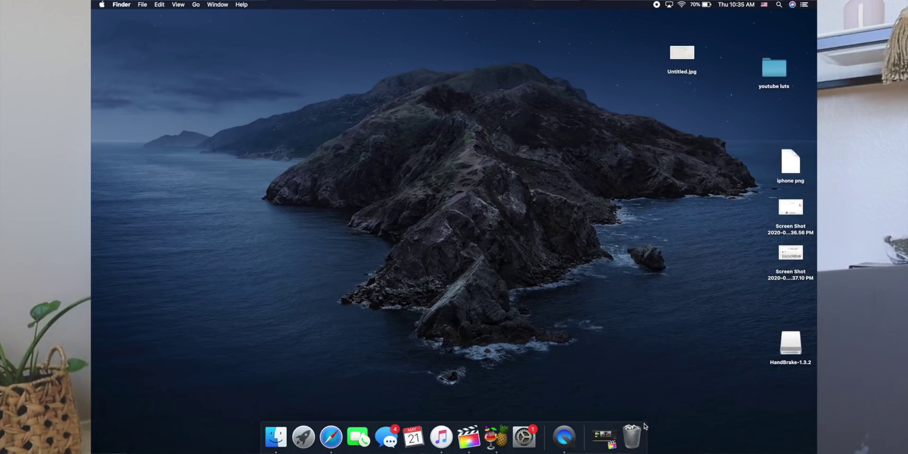
left_click_drag(796, 258, 633, 434)
left_click_drag(797, 203, 633, 433)
- Place the iphone png file just above the youtube luts folder, with Untitled.jpg beside it
left_click_drag(791, 165, 776, 39)
left_click_drag(681, 66, 733, 34)
- Open the youtube luts folder to check its contents and close its window again
left_click(778, 89)
double_click(779, 89)
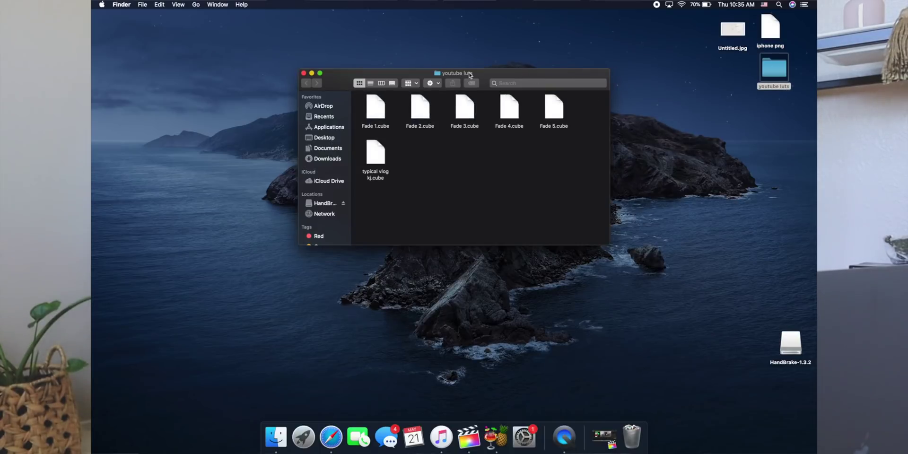
left_click(304, 74)
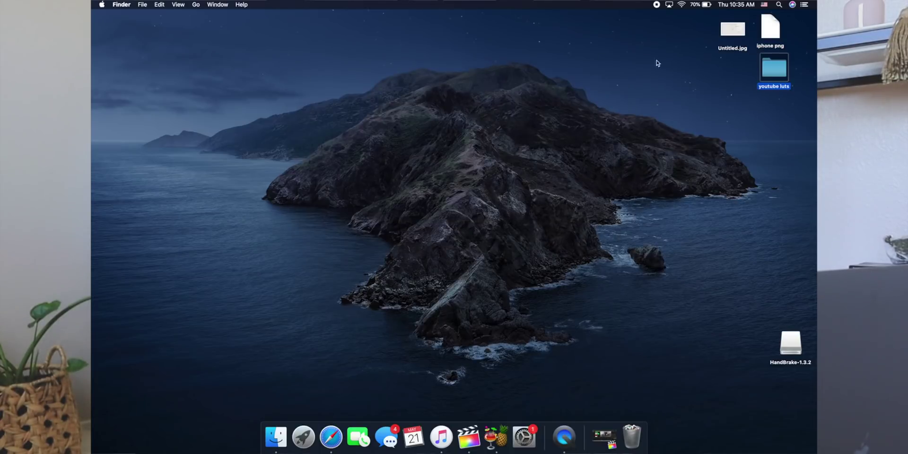
- Rename the youtube luts folder to youtube and move the iphone png file and Untitled.jpg into it
left_click(771, 87)
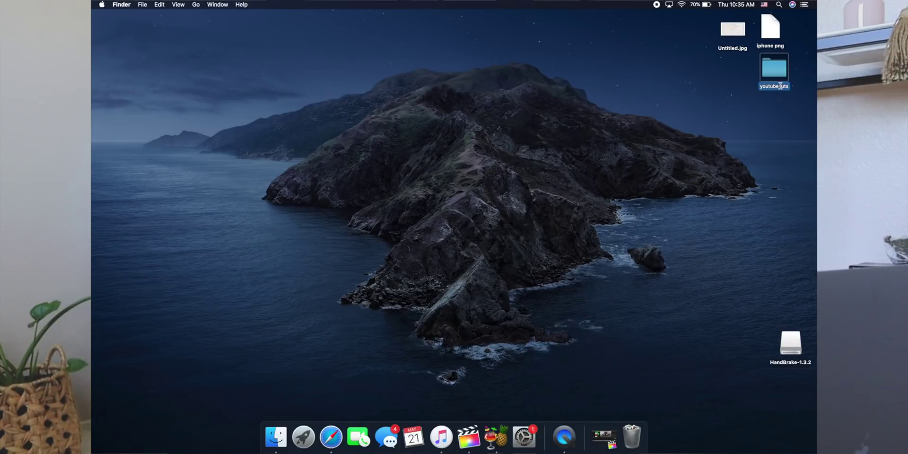
key("Right")
key("BackSpace")
key("BackSpace")
key("BackSpace")
key("BackSpace")
key("BackSpace")
left_click(793, 124)
left_click_drag(770, 28, 774, 69)
left_click(739, 33)
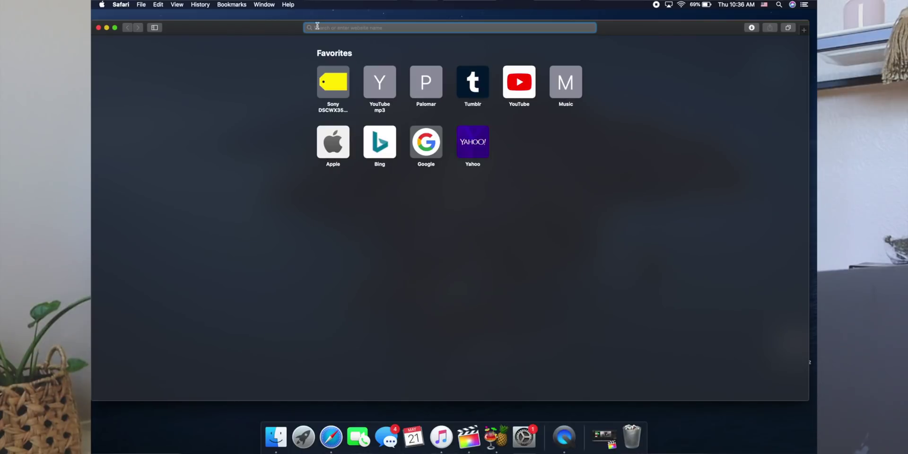
- Open the fliqlo.com website in Safari
type("fl")
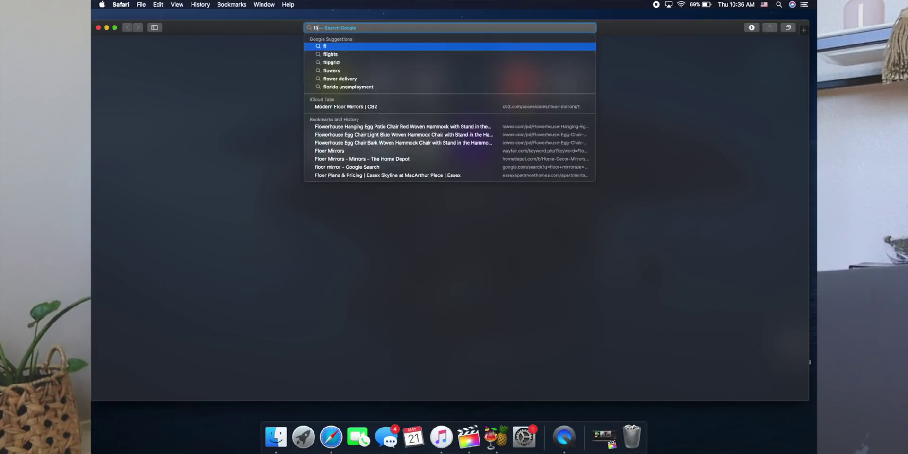
type("iqlo")
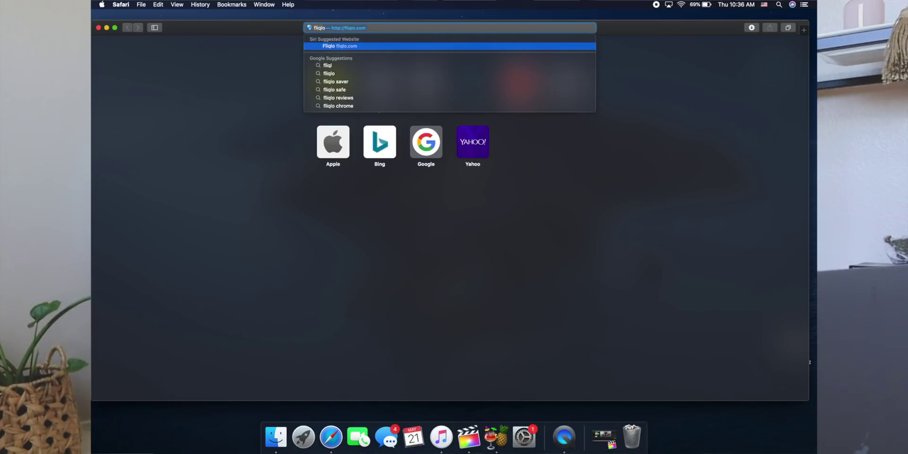
left_click(355, 44)
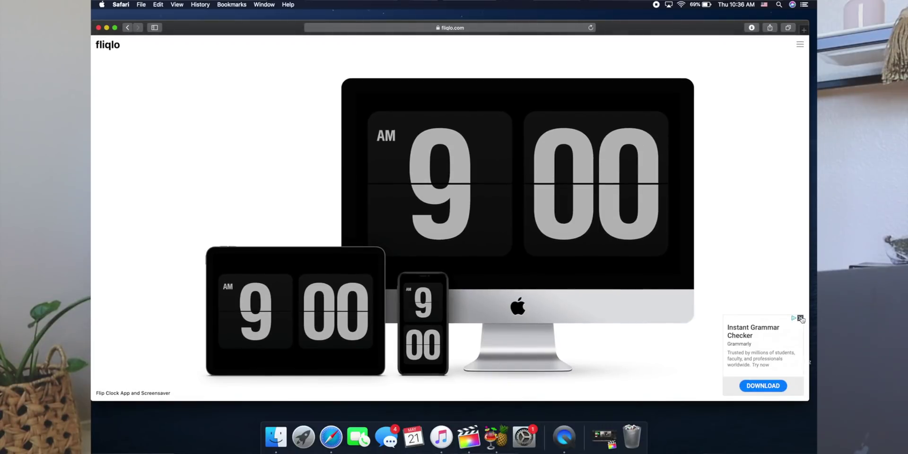
- Look through Fliqlo's mobile app page for its features, pricing and usage examples
left_click(275, 302)
scroll(570, 211, "down", 15)
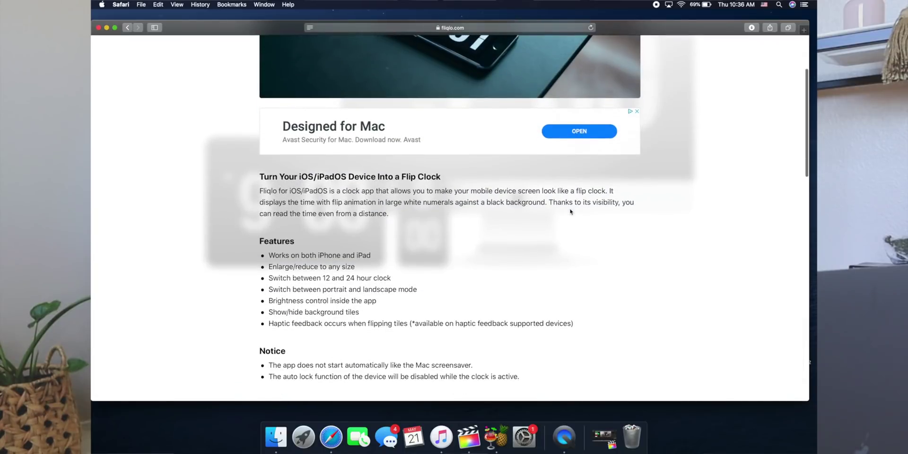
scroll(570, 212, "down", 1)
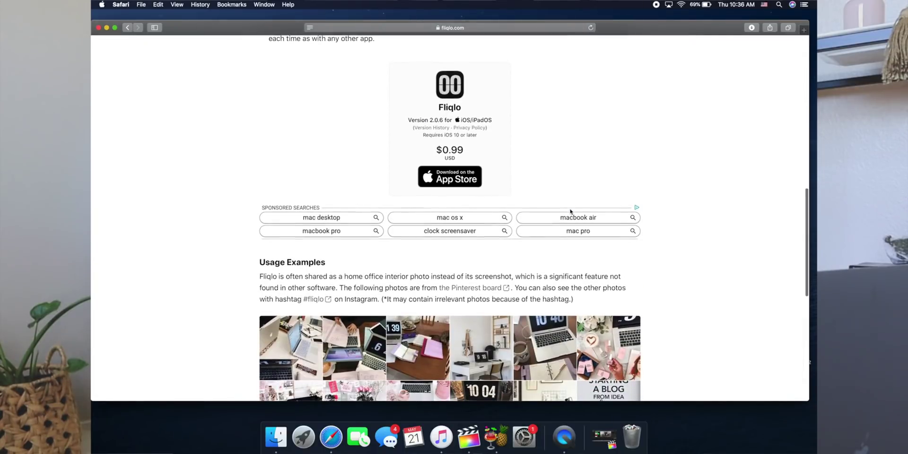
scroll(550, 123, "down", 8)
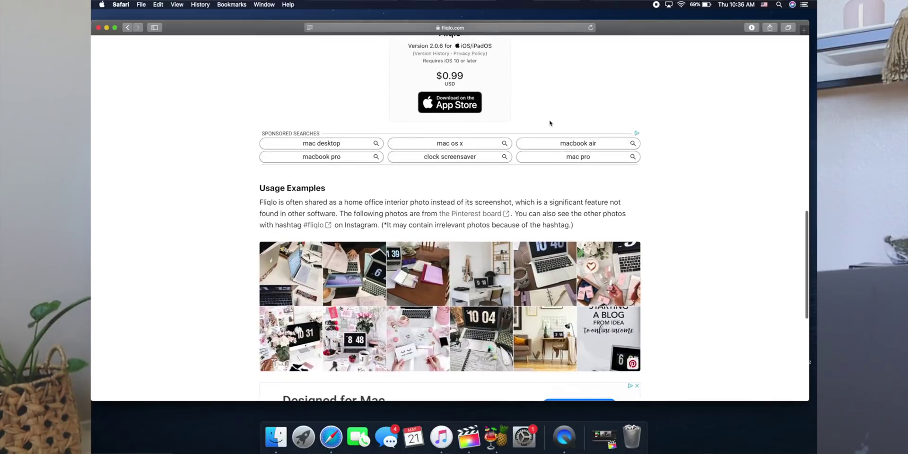
scroll(713, 283, "down", 8)
scroll(713, 283, "up", 18)
scroll(712, 283, "up", 15)
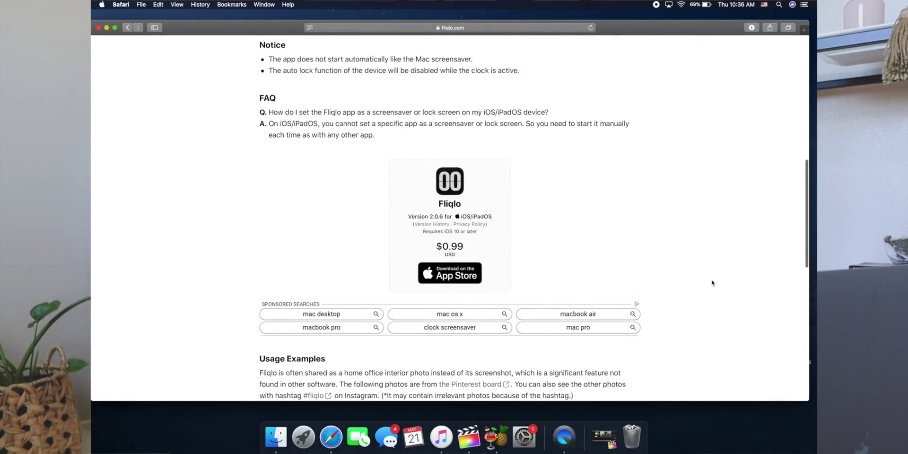
scroll(712, 283, "up", 5)
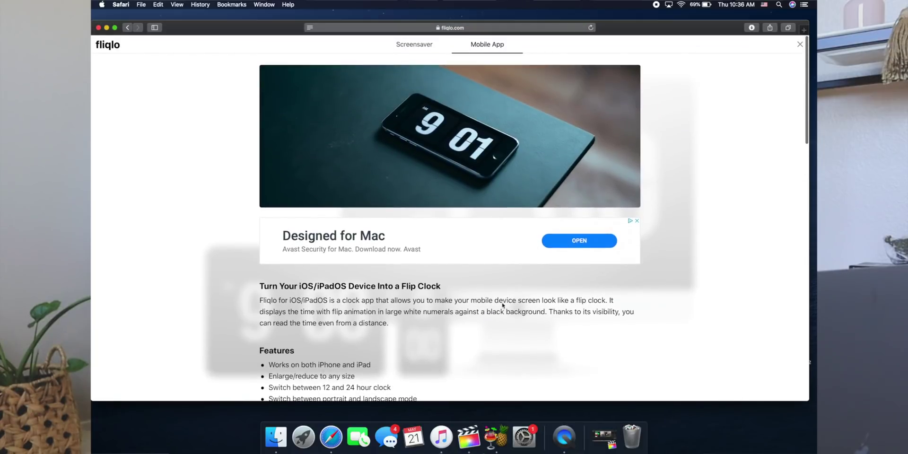
- Download the free Mac version of Fliqlo from the site's Screensaver page, allowing downloads from fliqlo.com
left_click(418, 44)
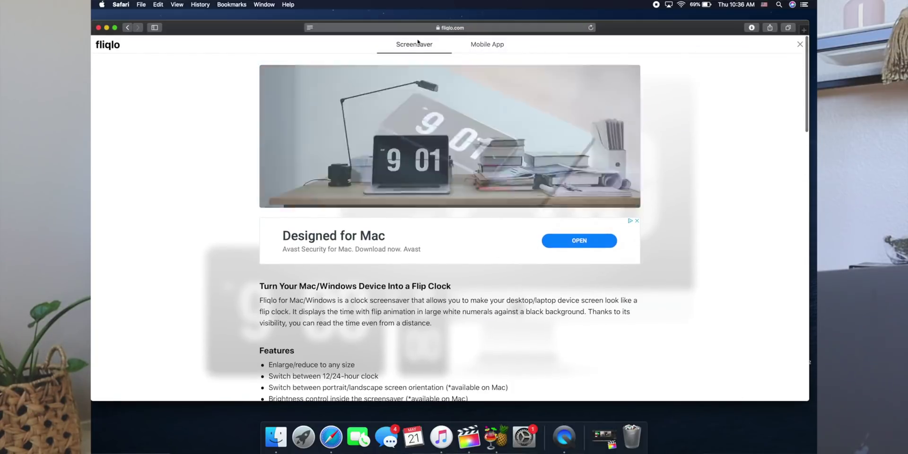
scroll(596, 282, "down", 8)
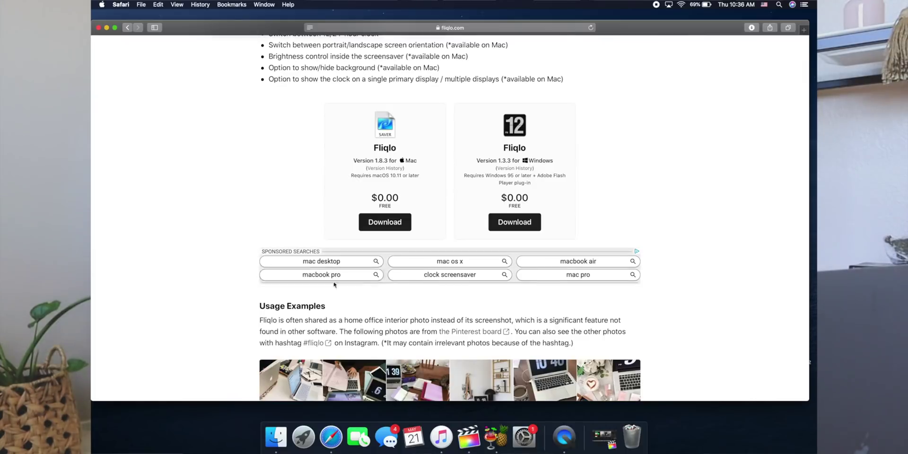
scroll(361, 183, "up", 3)
scroll(361, 182, "down", 4)
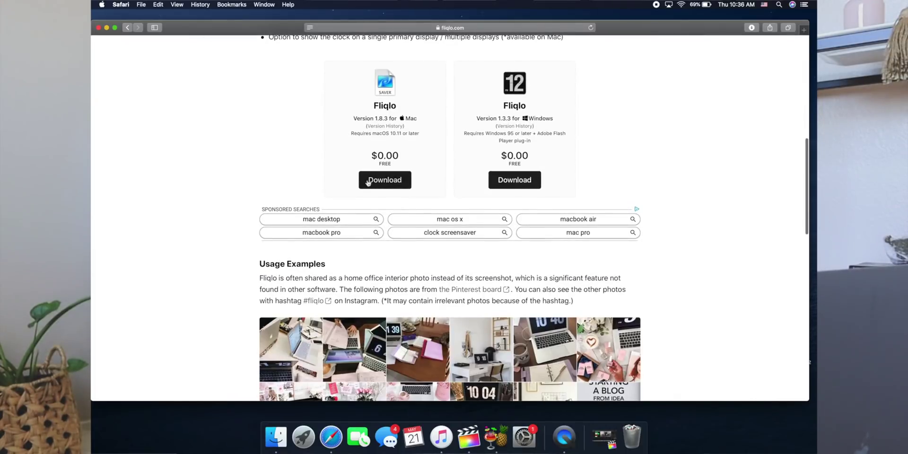
left_click(396, 181)
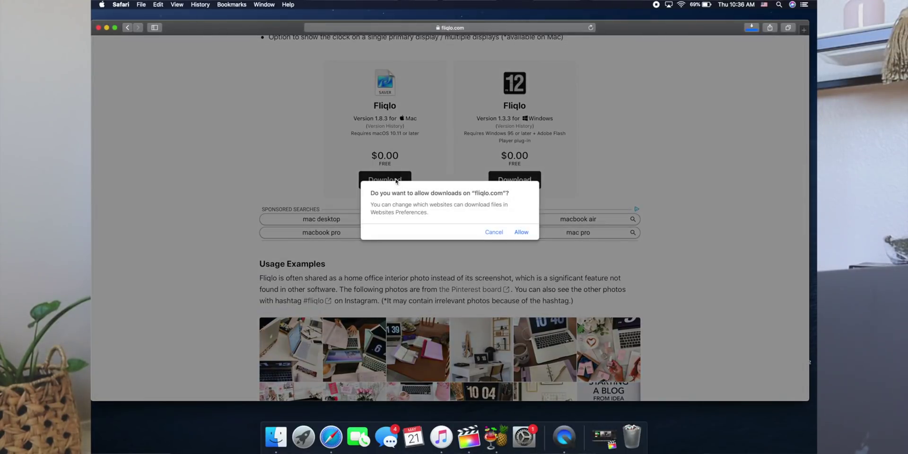
left_click(524, 232)
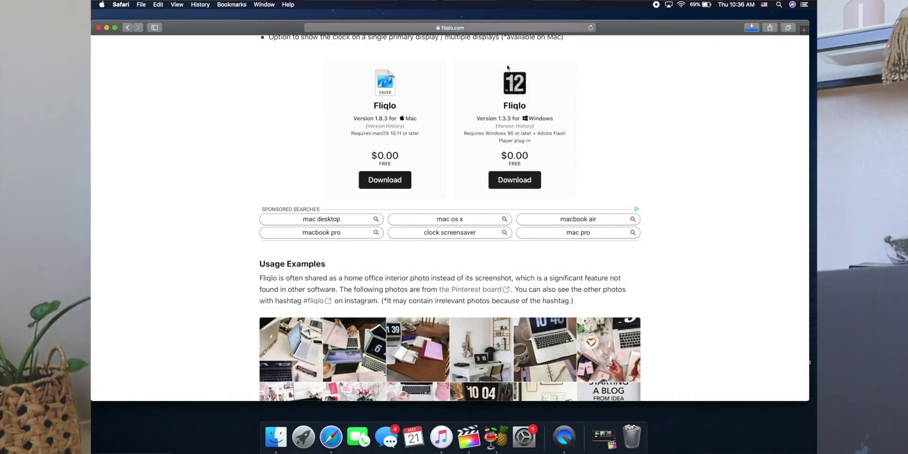
- Open the downloaded Fliqlo 1.8.3.dmg disk image from the browser's downloads
left_click(751, 29)
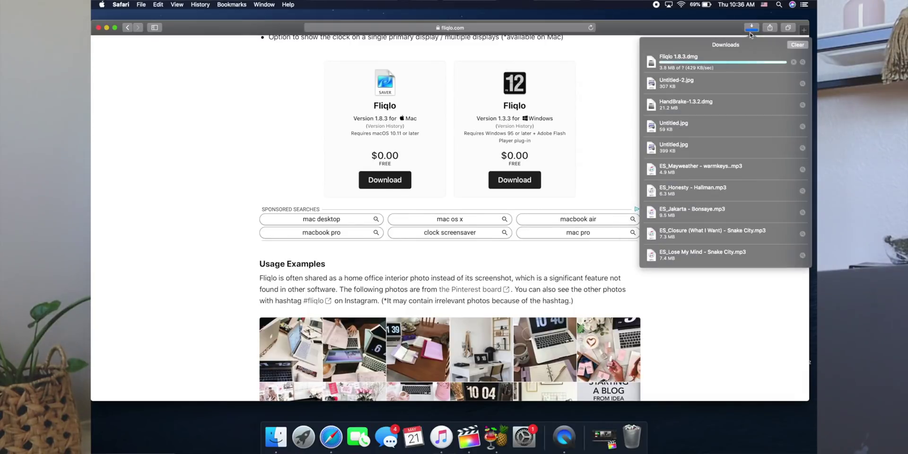
left_click(705, 67)
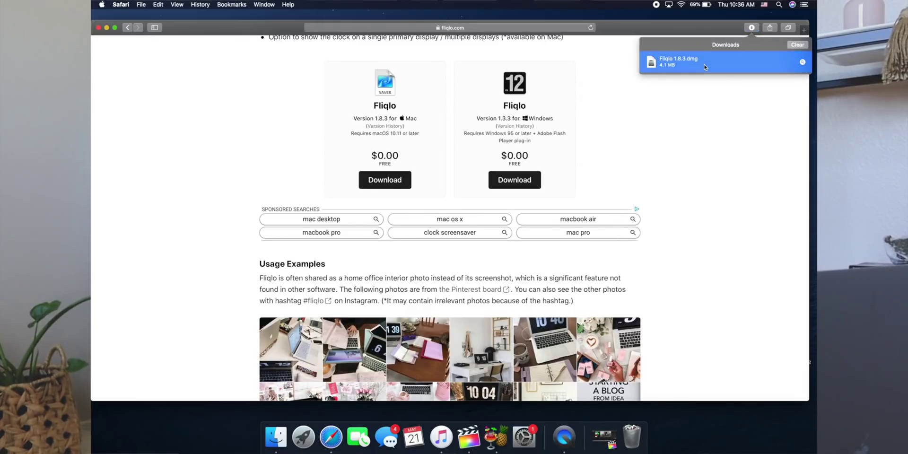
double_click(704, 66)
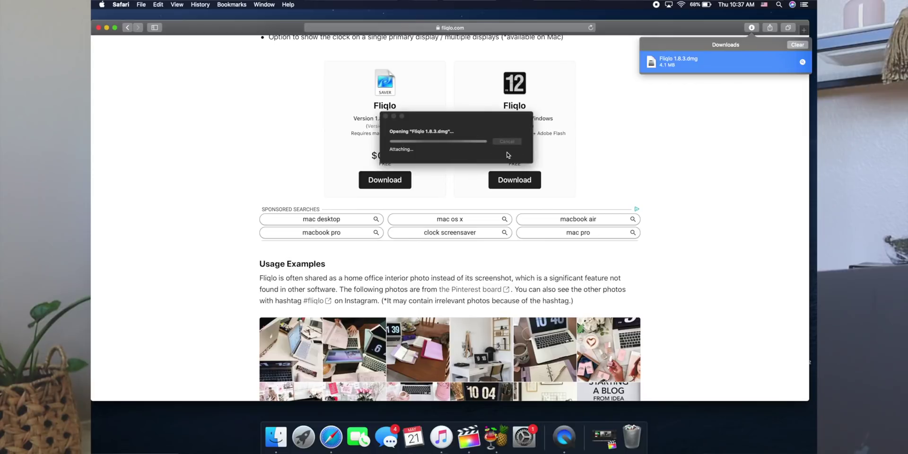
left_click(507, 152)
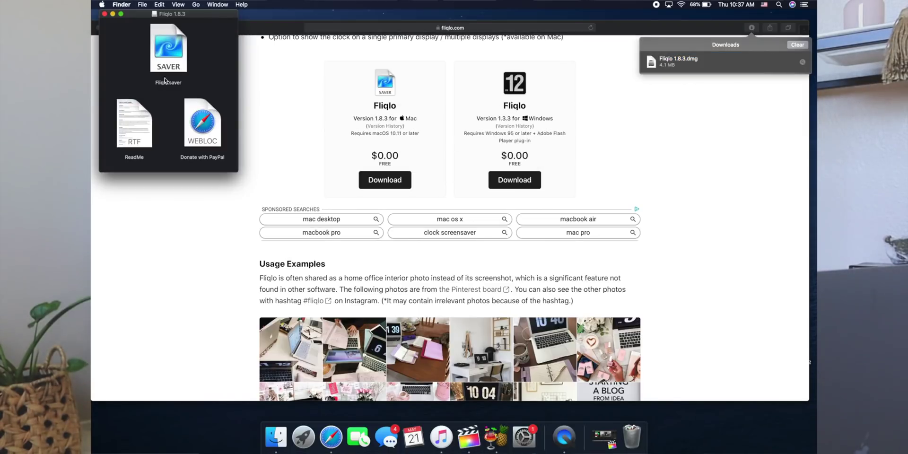
- Minimize the Fliqlo 1.8.3 disk image window and the Safari window
left_click(112, 14)
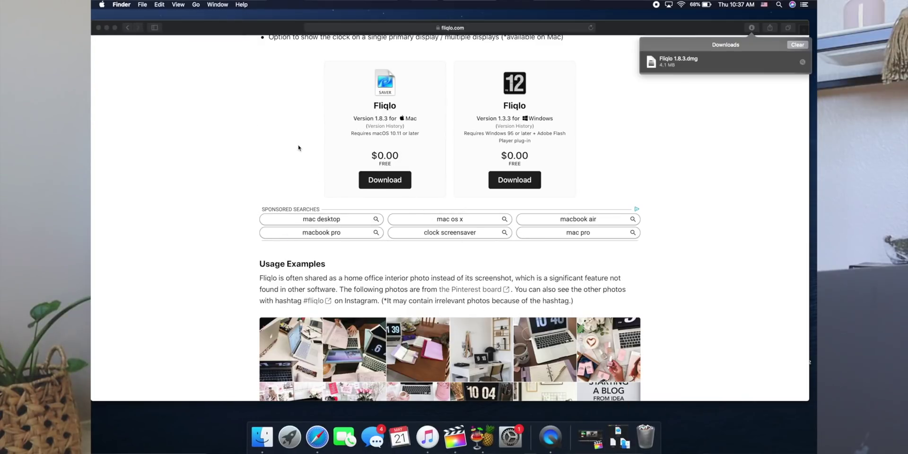
scroll(298, 148, "down", 2)
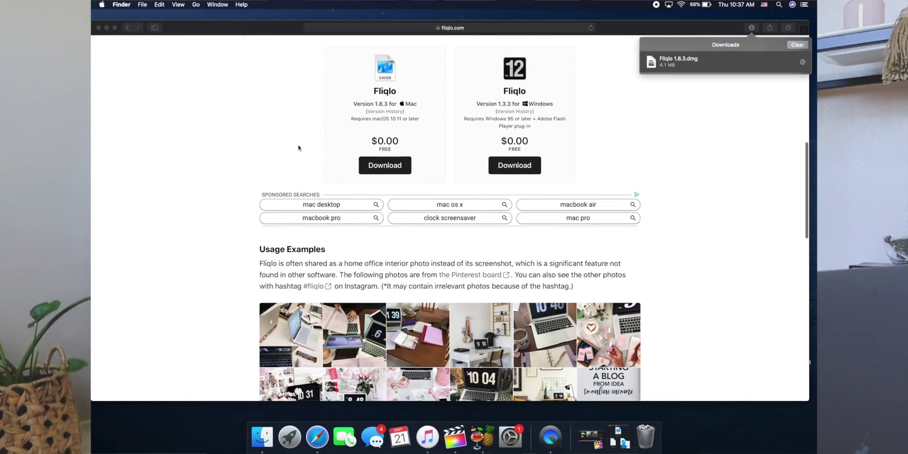
left_click(106, 27)
- Open the Desktop & Screen Saver settings in System Preferences
left_click(496, 440)
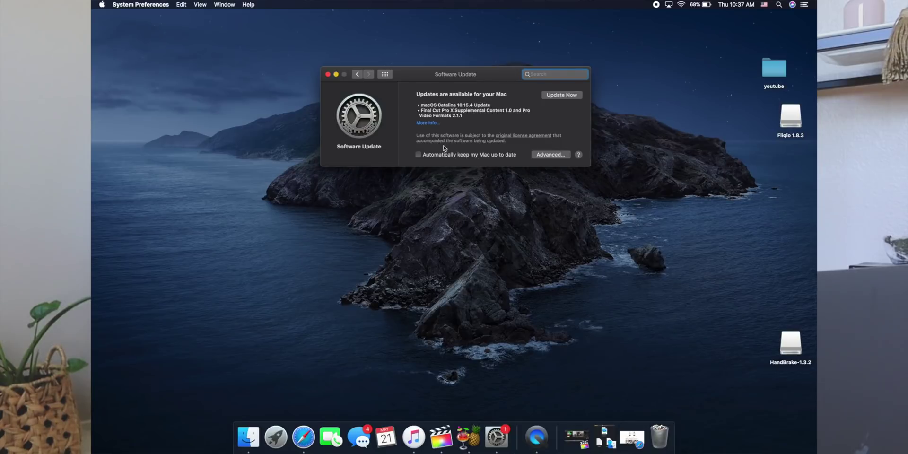
left_click(359, 74)
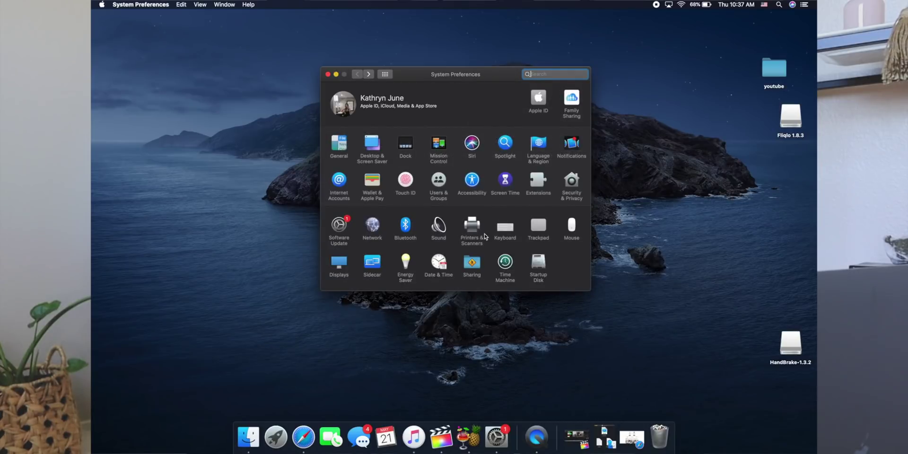
left_click(374, 145)
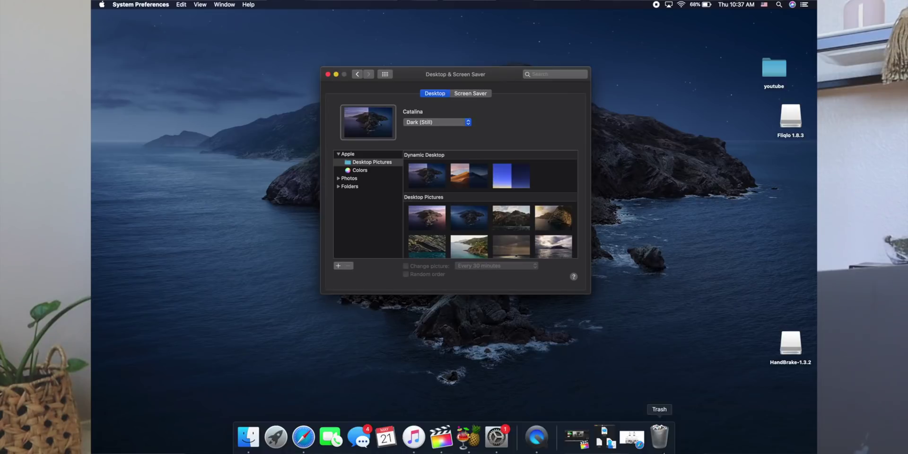
- Restore the Fliqlo 1.8.3 window and install Fliqlo.saver for this user only
left_click(604, 436)
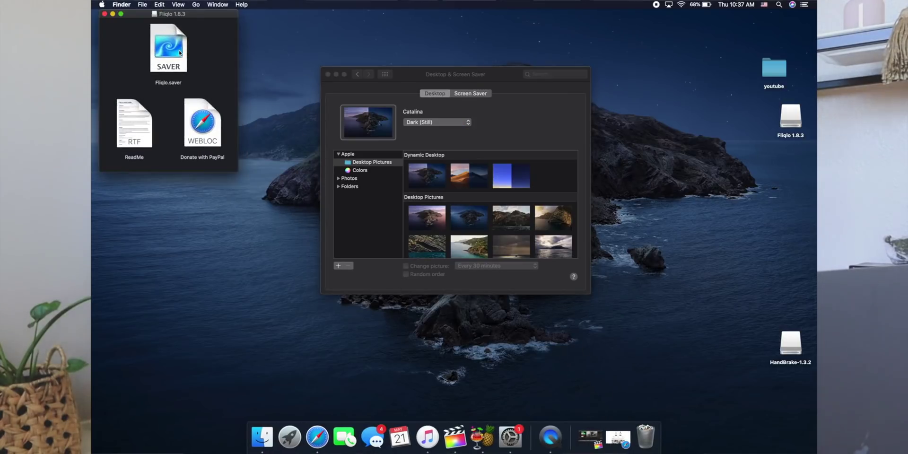
double_click(179, 53)
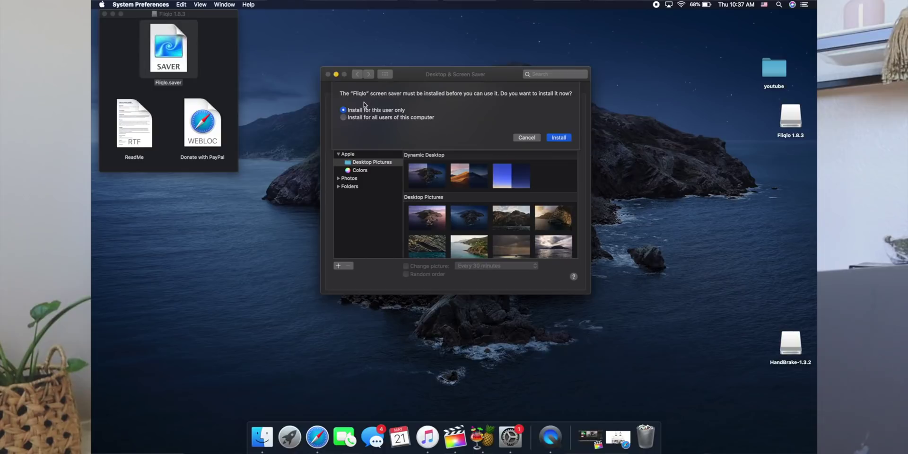
left_click(564, 140)
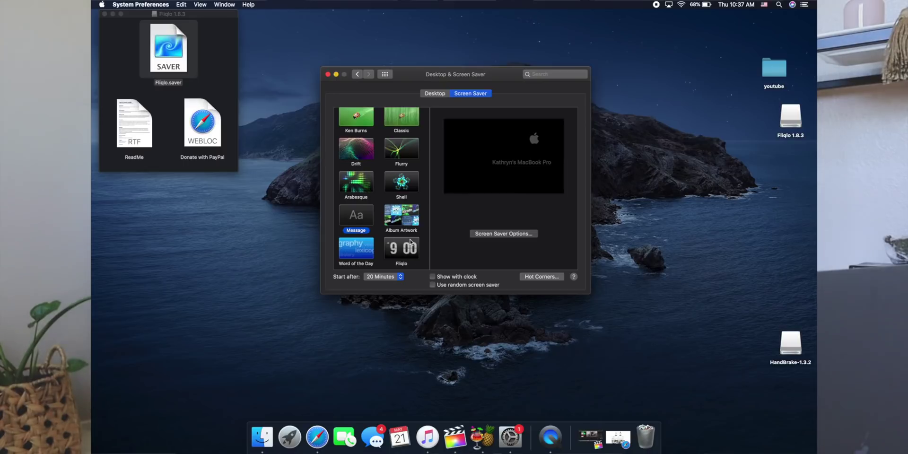
- Choose Fliqlo as the Mac's screen saver
left_click(398, 252)
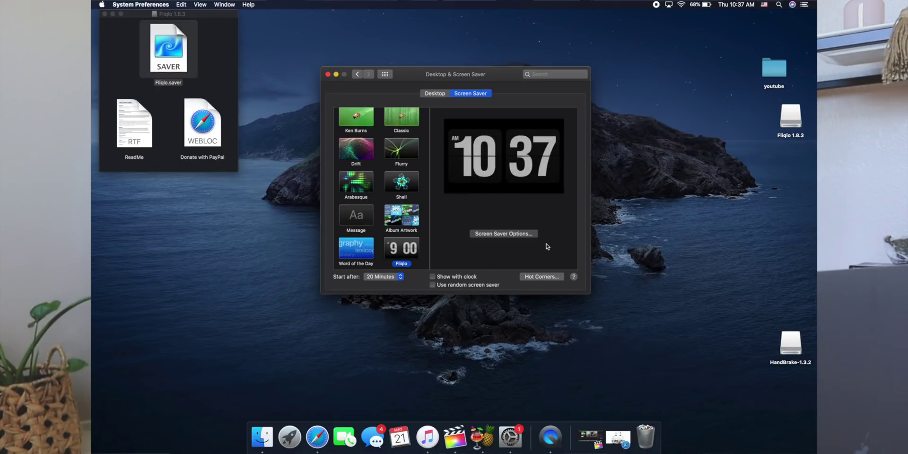
scroll(428, 181, "down", 2)
scroll(427, 180, "up", 2)
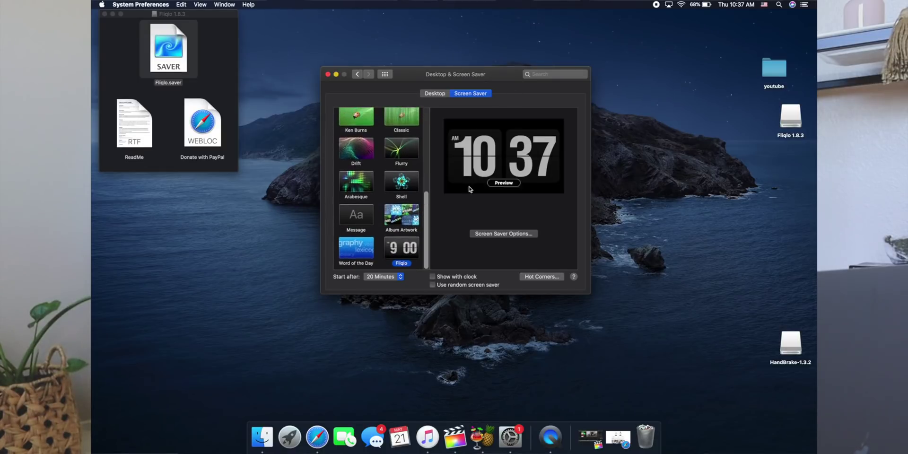
- Set the upper-left hot corner to Lock Screen and the lower-left hot corner to Put Display to Sleep
left_click(547, 279)
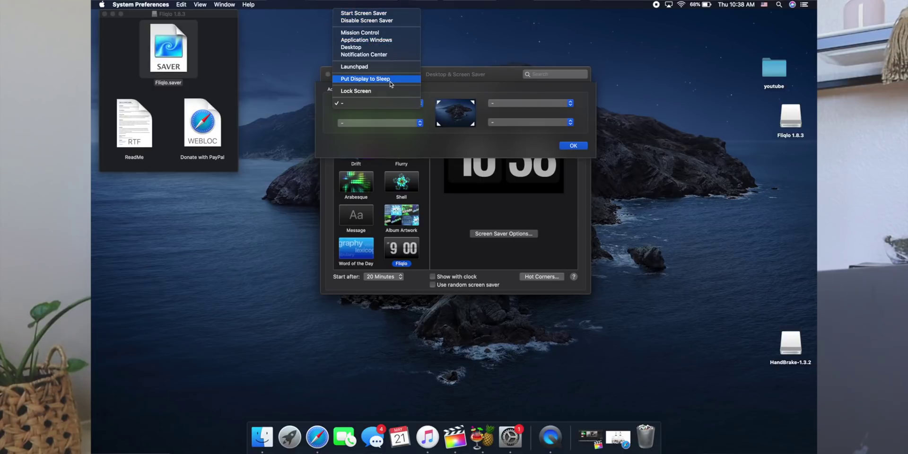
left_click(373, 90)
left_click(378, 123)
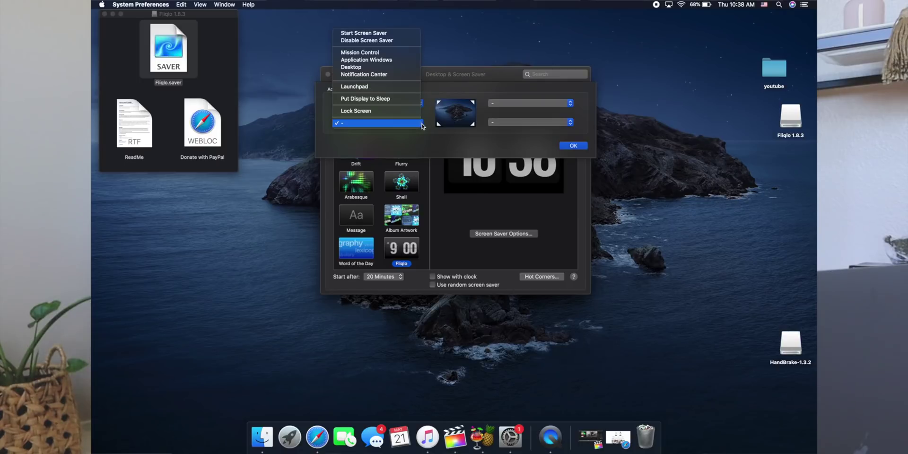
left_click(374, 99)
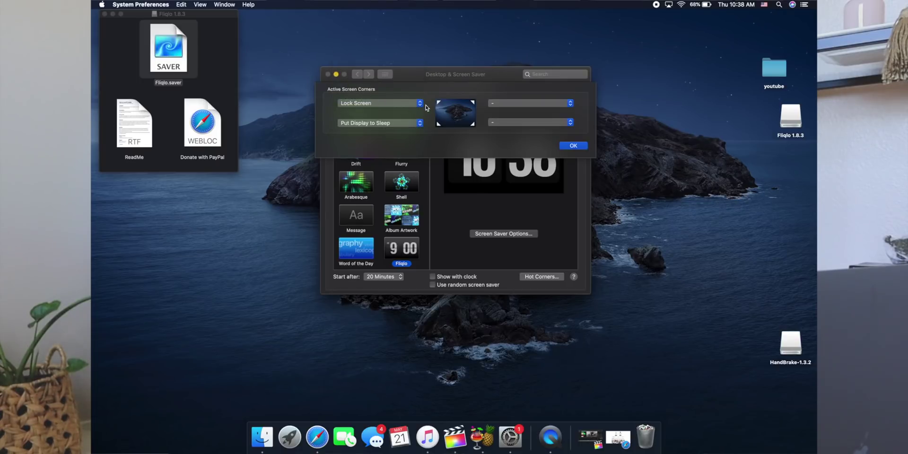
- Remove the action from the upper-left hot corner and set the lower-left hot corner to Lock Screen
left_click(420, 103)
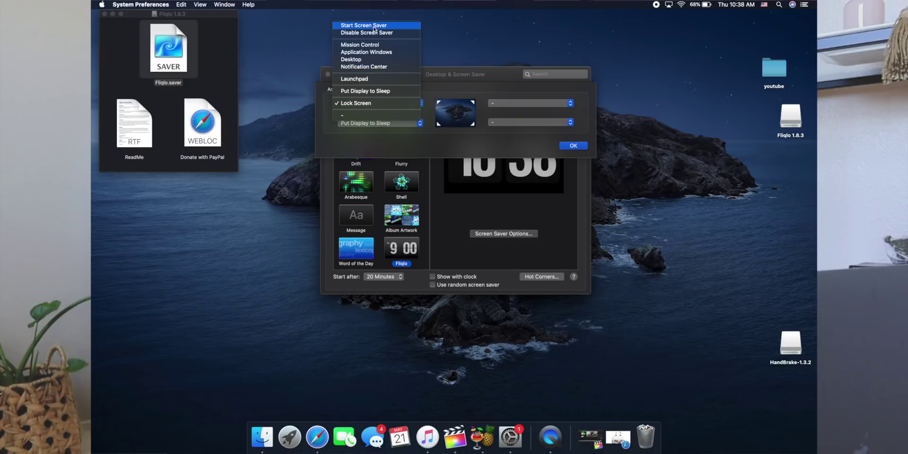
left_click(374, 114)
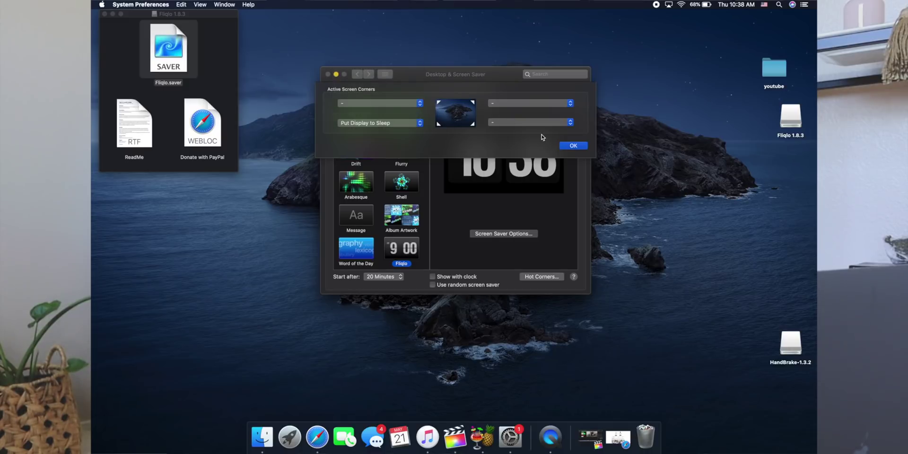
left_click(412, 124)
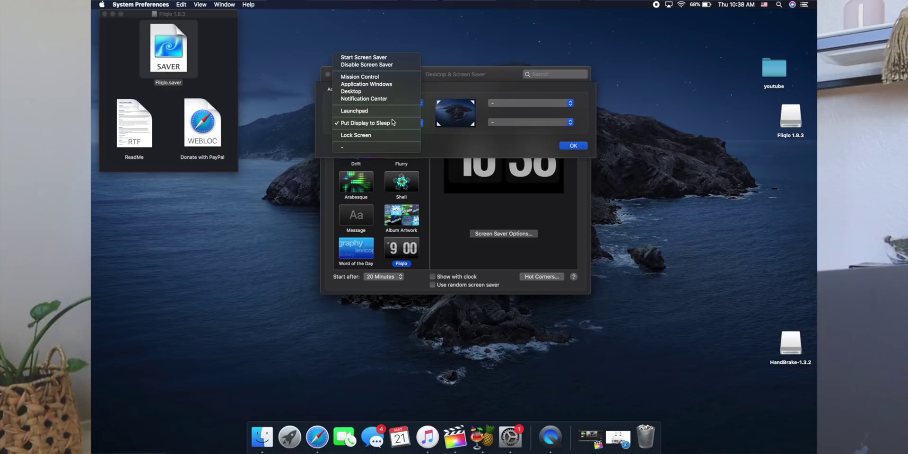
left_click(383, 136)
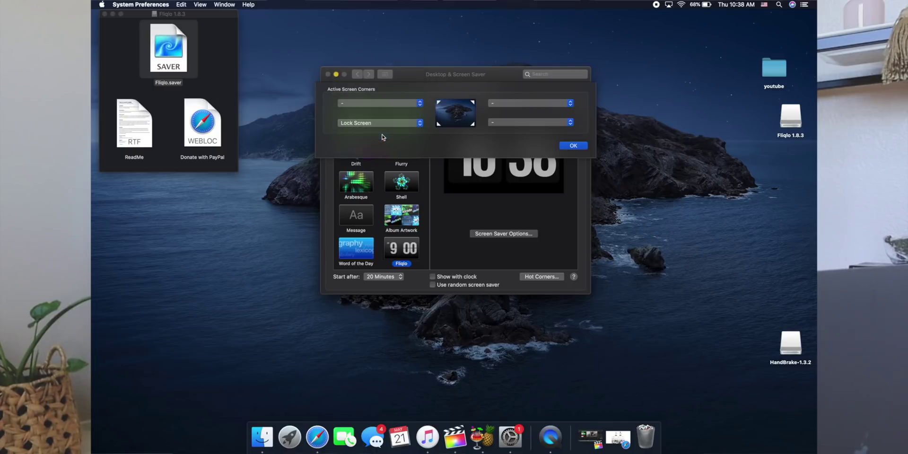
- Assign Start Screen Saver to the lower-right hot corner, save the corners and test that corner
left_click(571, 123)
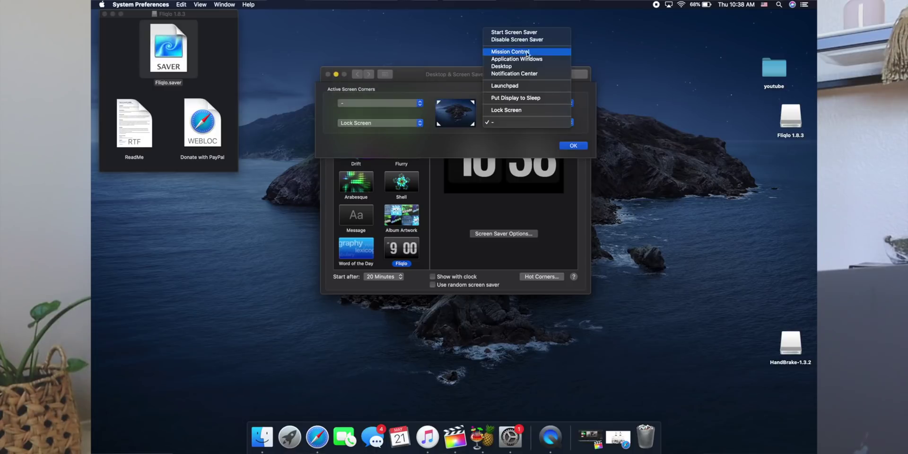
left_click(515, 32)
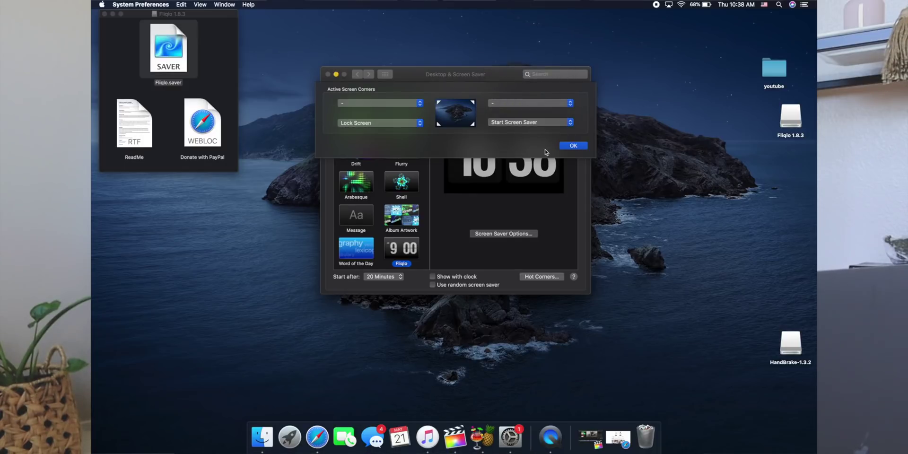
left_click(577, 147)
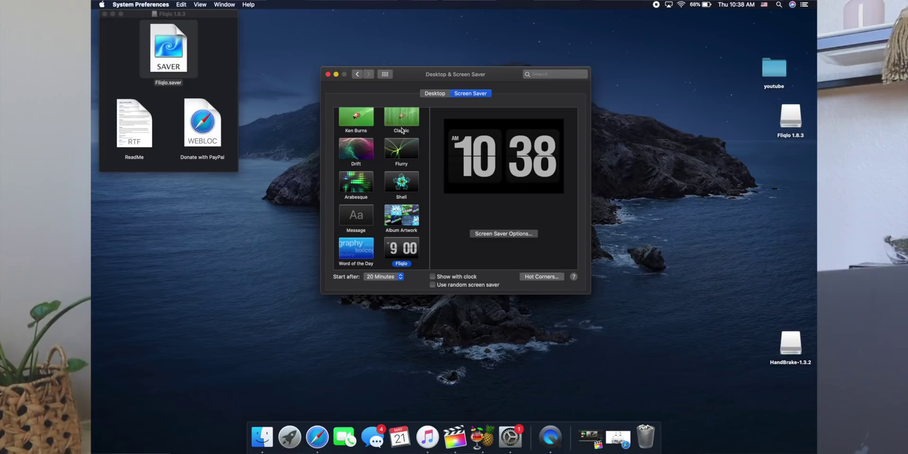
mouse_move(817, 453)
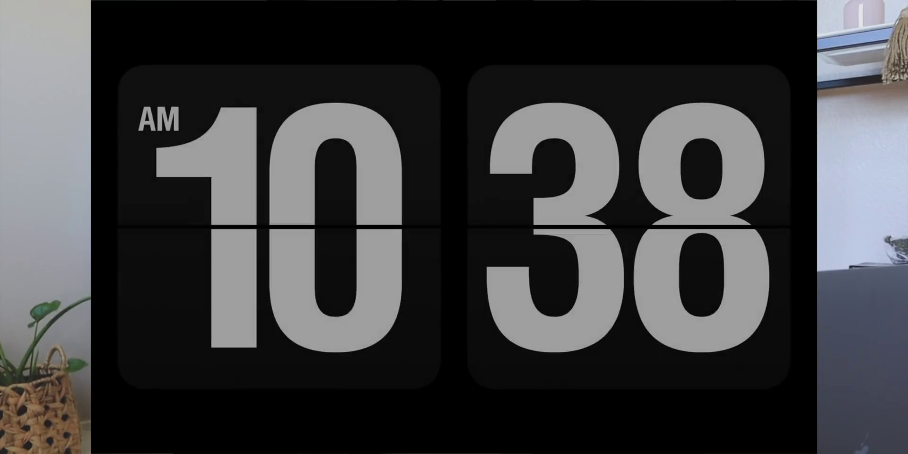
- Switch to Safari and open google.com
mouse_move(406, 280)
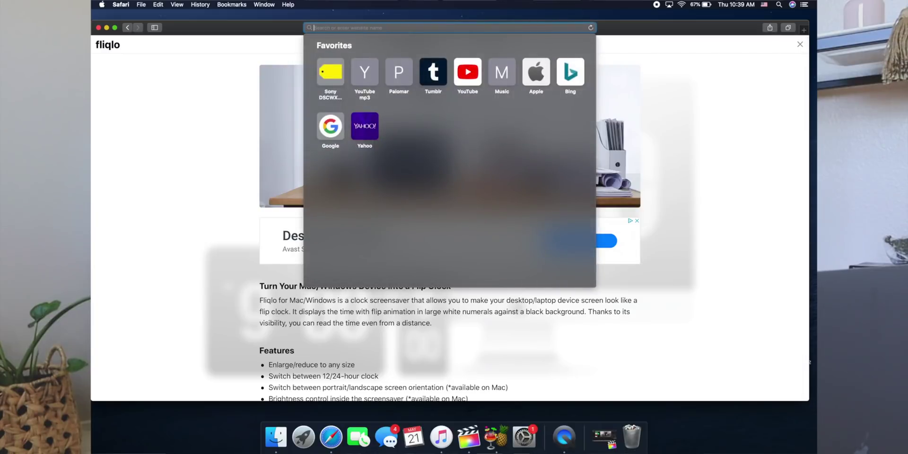
type("google.com")
key("Return")
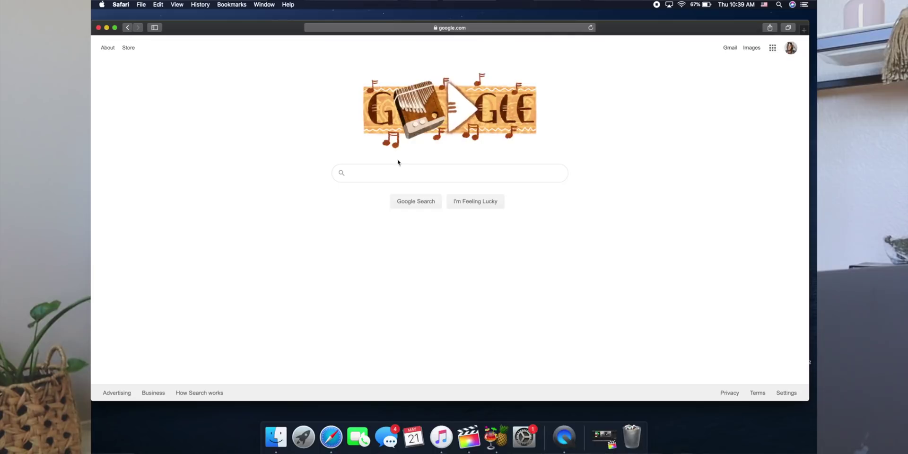
- Search Google for "macbook wallpaper hd"
type("m")
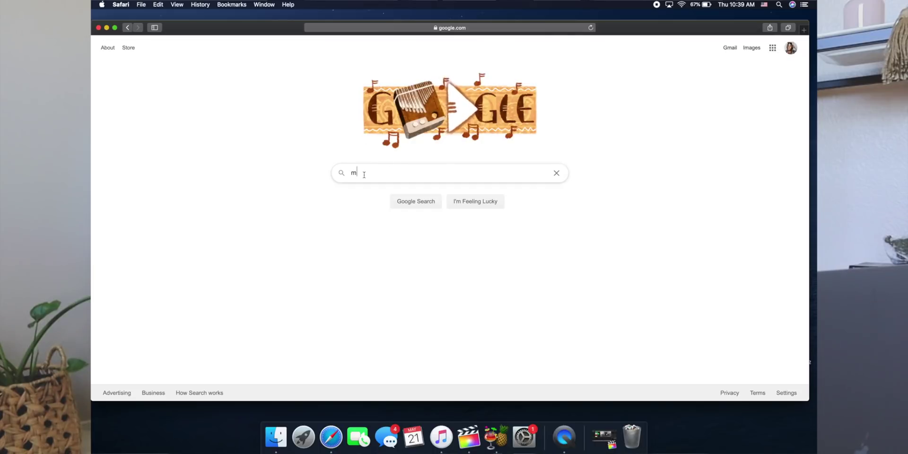
type("acbook screens")
key("BackSpace")
key("BackSpace")
key("BackSpace")
key("BackSpace")
key("BackSpace")
key("BackSpace")
key("BackSpace")
type("wallpaper")
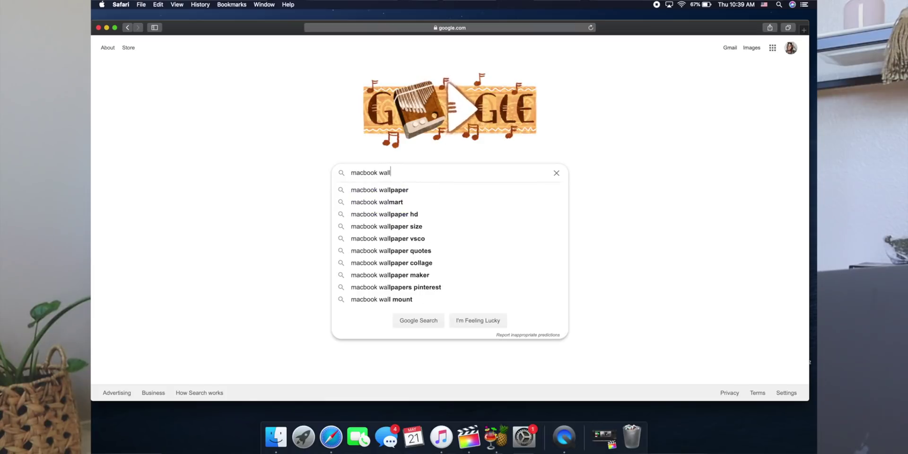
key("Down")
key("Down")
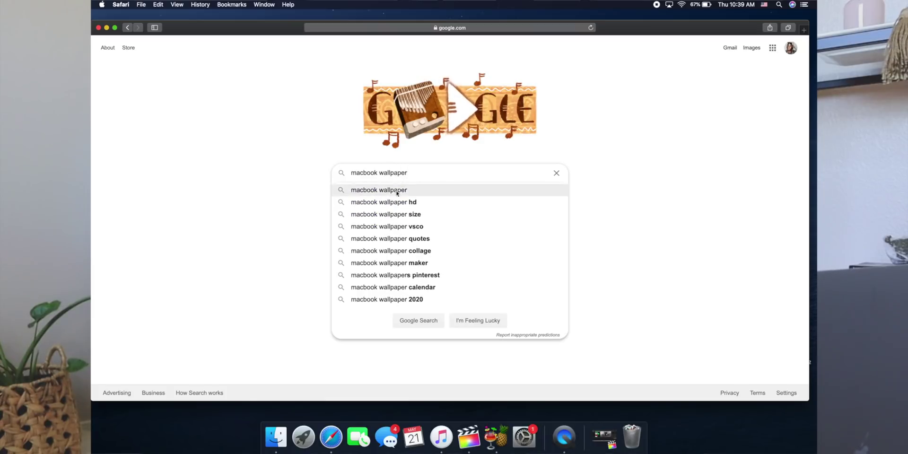
key("Return")
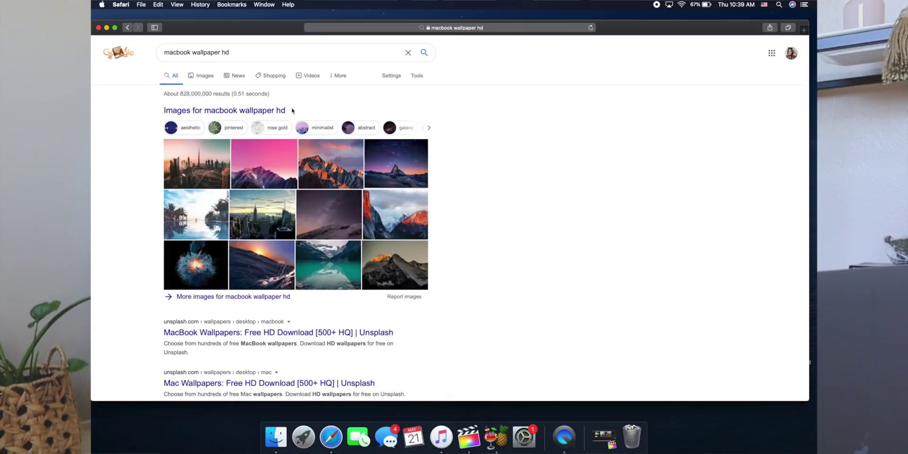
- Refine the search to "macbook wallpaper hd aesthetic" and show the image results
left_click(250, 50)
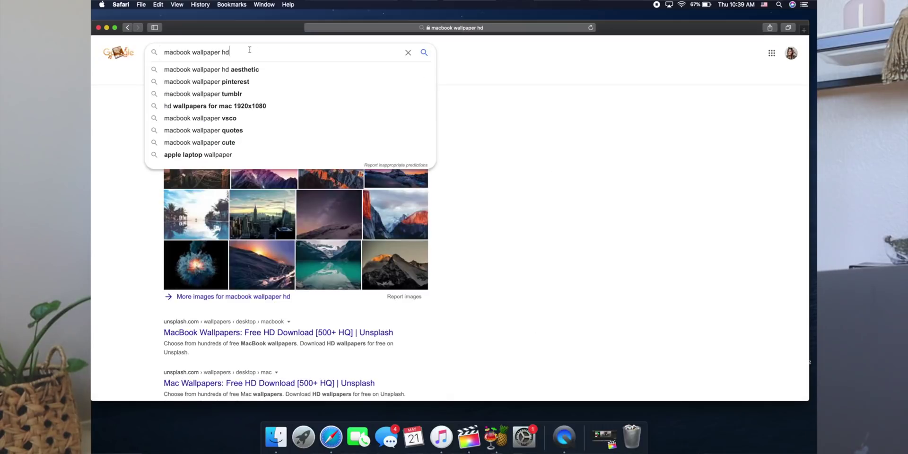
left_click(251, 69)
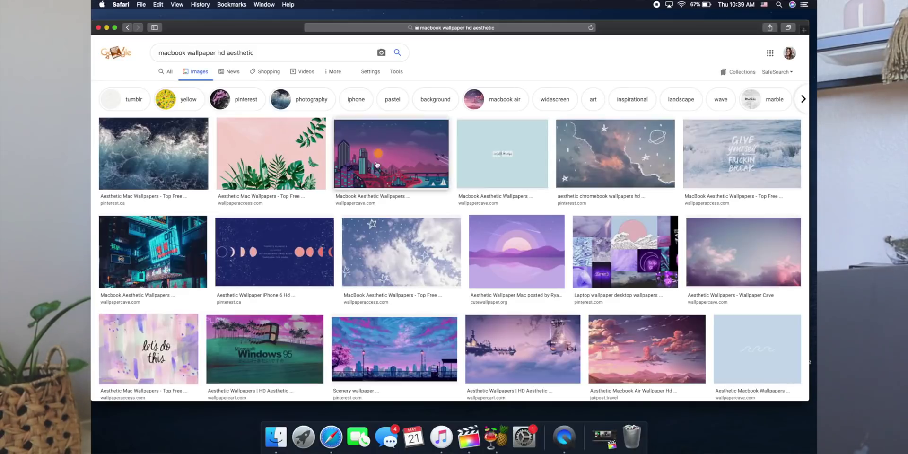
- Preview the dark starry "Let it snow" wallpaper and the "Never Be Afraid" wallpaper among the image results
scroll(377, 164, "down", 3)
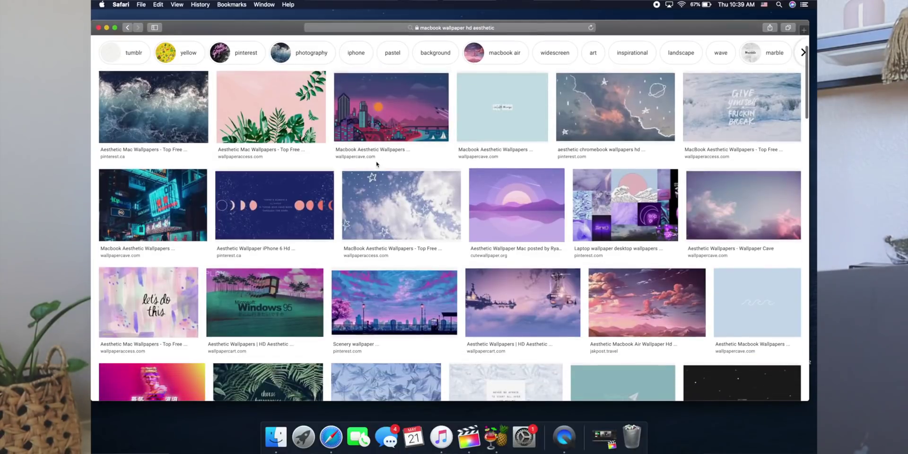
scroll(377, 164, "down", 8)
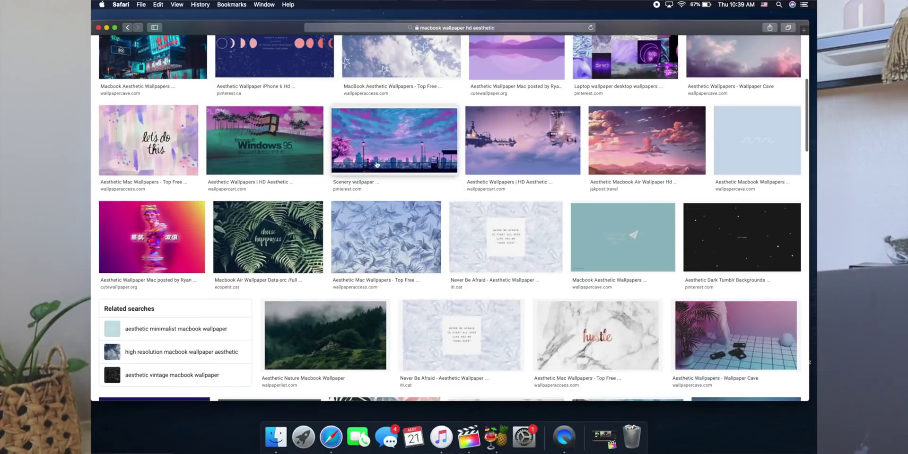
scroll(377, 164, "down", 5)
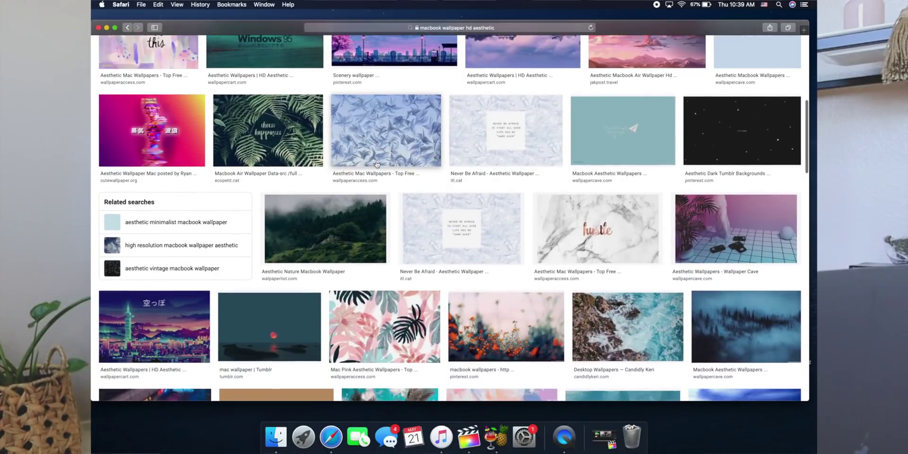
left_click(747, 139)
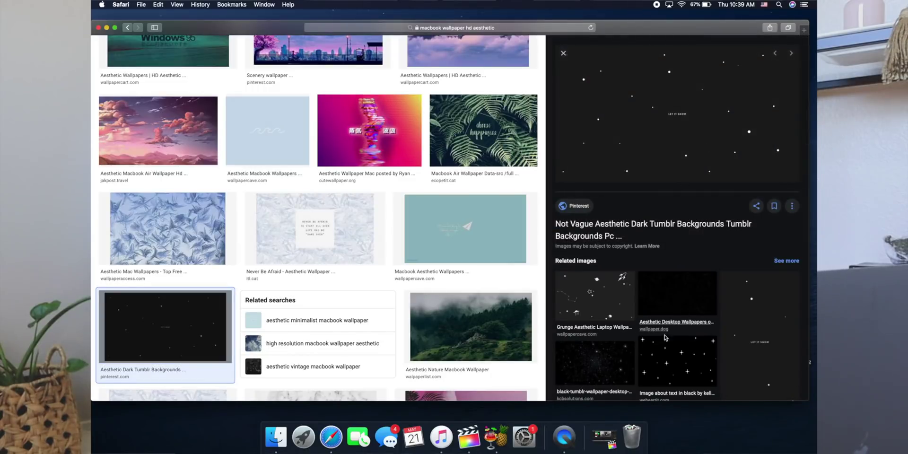
scroll(348, 208, "down", 2)
left_click(348, 194)
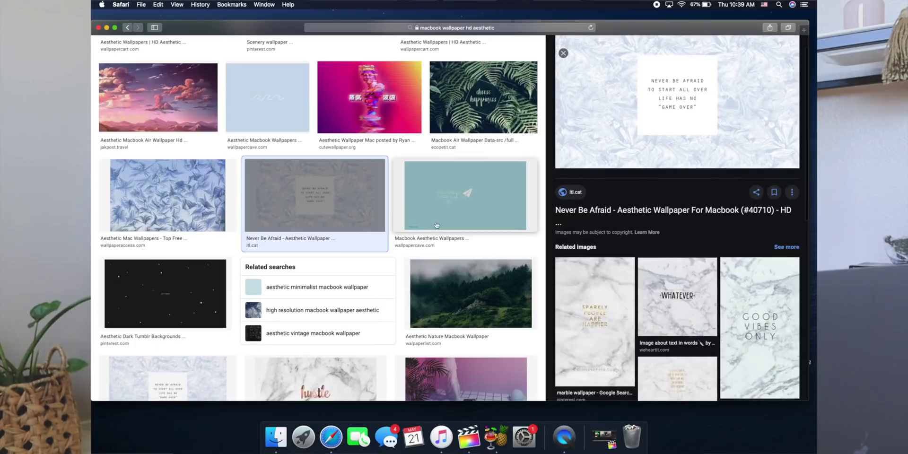
- Browse further through the aesthetic MacBook wallpaper images for possible desktop backgrounds
scroll(358, 247, "down", 10)
scroll(359, 247, "down", 8)
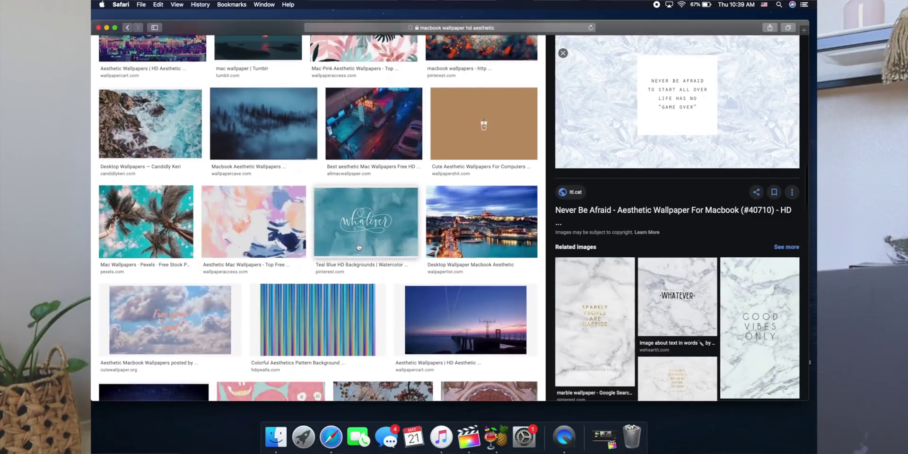
scroll(358, 246, "down", 1)
scroll(359, 247, "down", 10)
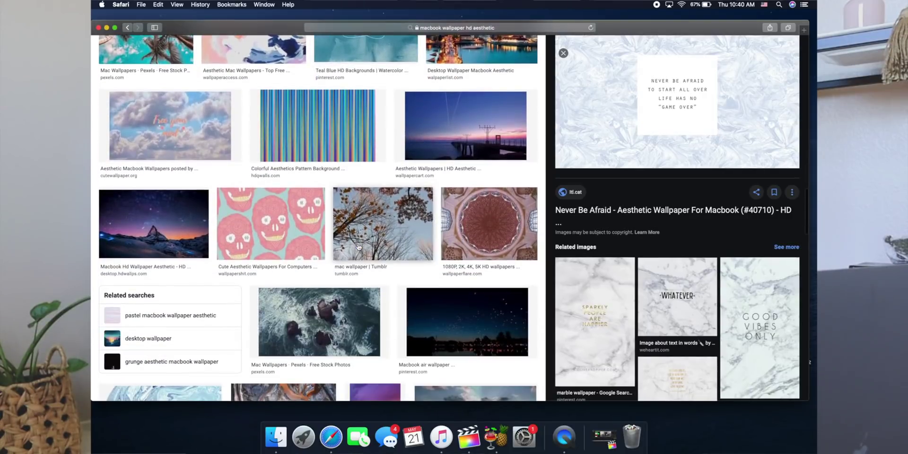
scroll(359, 246, "down", 4)
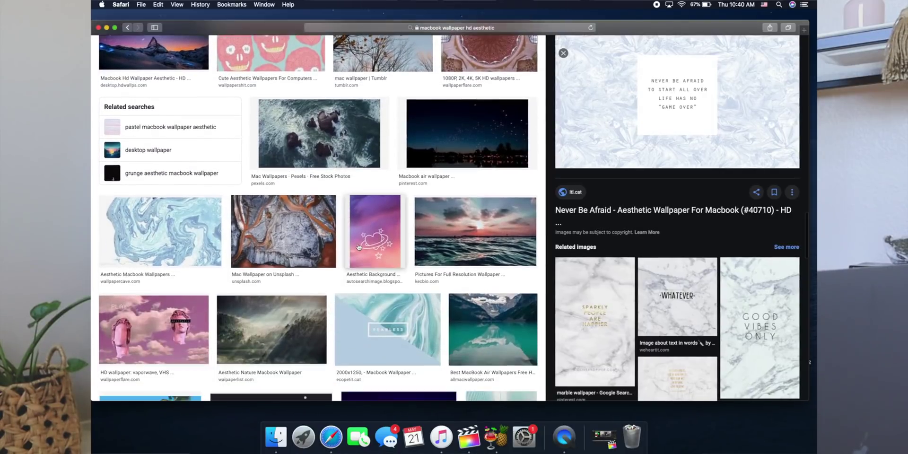
scroll(359, 246, "down", 5)
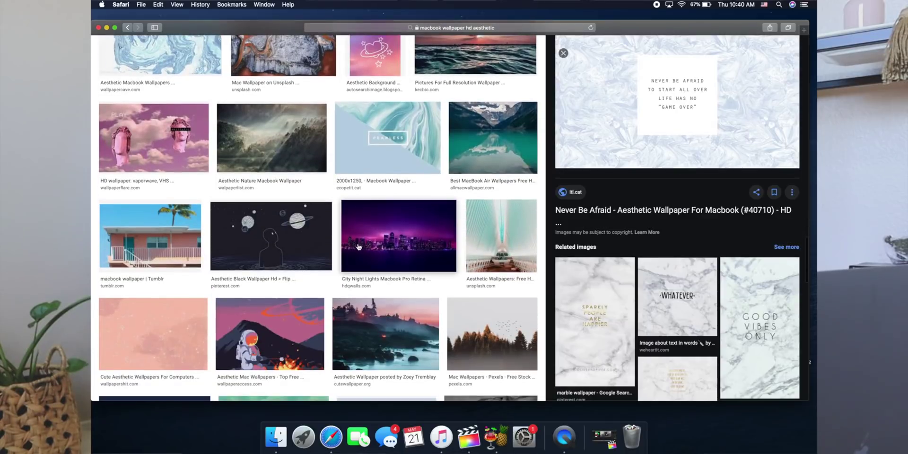
scroll(358, 247, "down", 9)
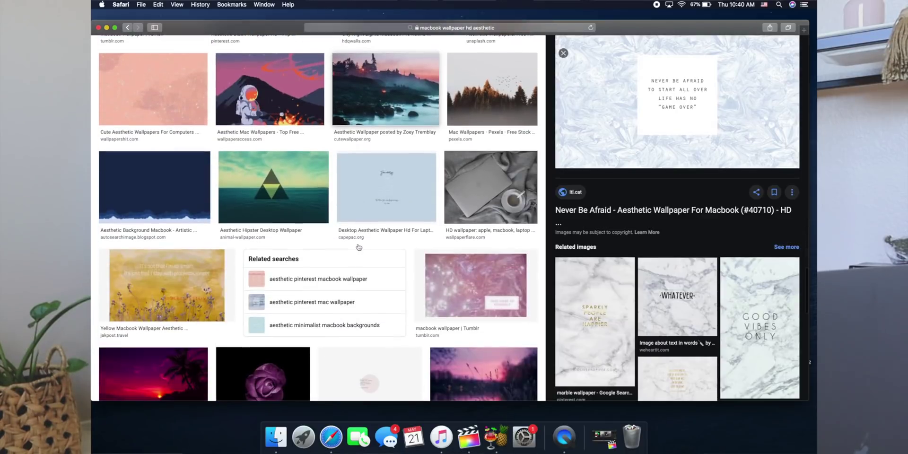
scroll(359, 247, "down", 9)
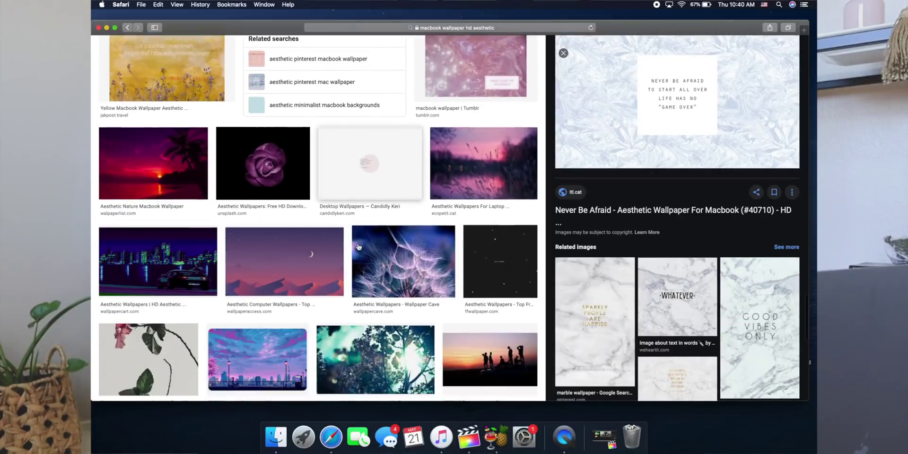
scroll(358, 246, "down", 9)
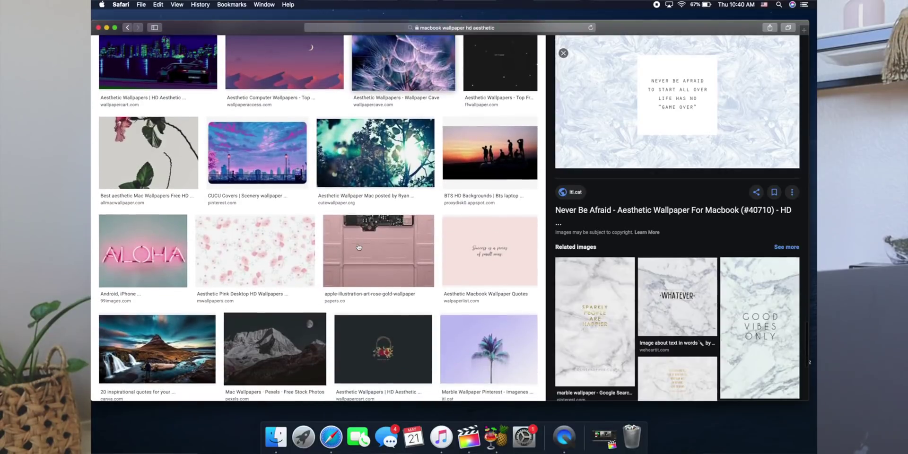
scroll(359, 246, "down", 10)
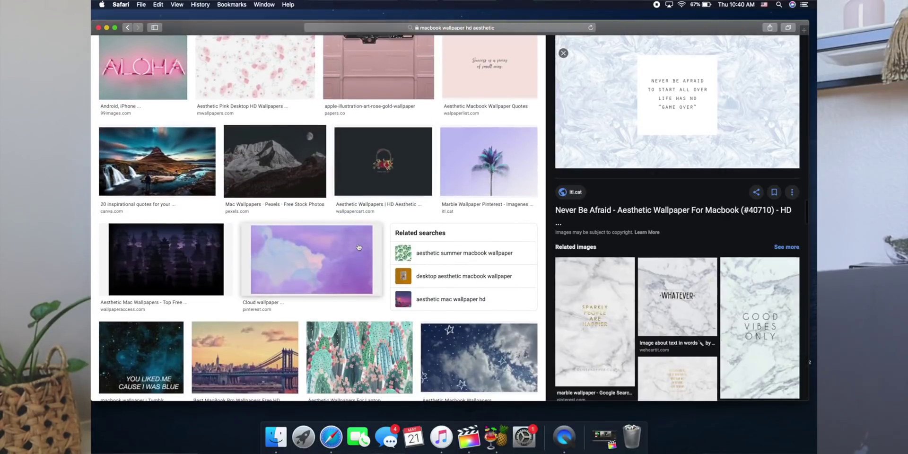
scroll(358, 246, "down", 12)
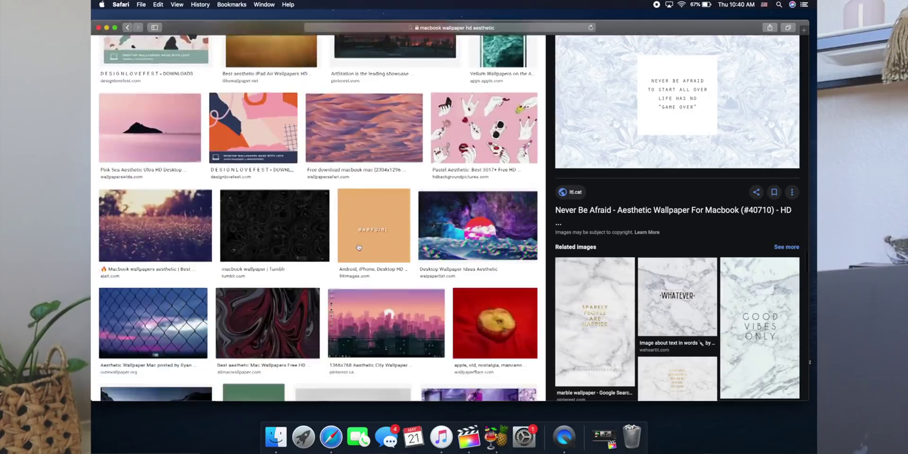
scroll(359, 247, "down", 13)
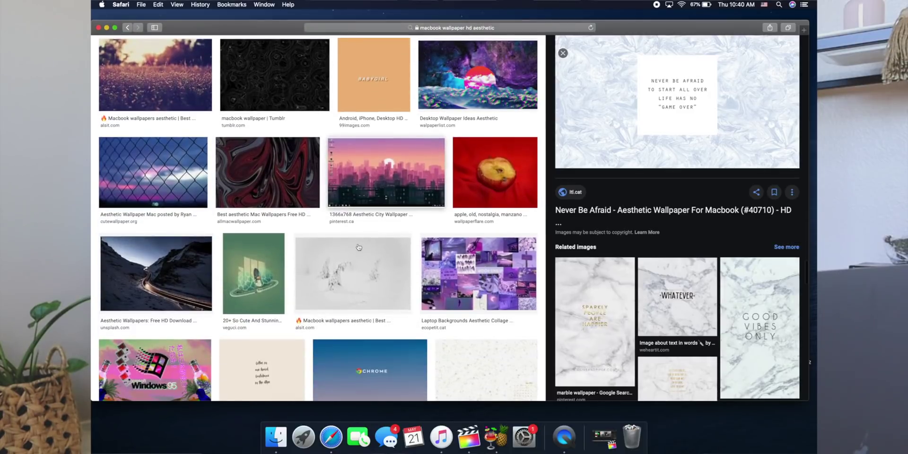
scroll(359, 246, "down", 13)
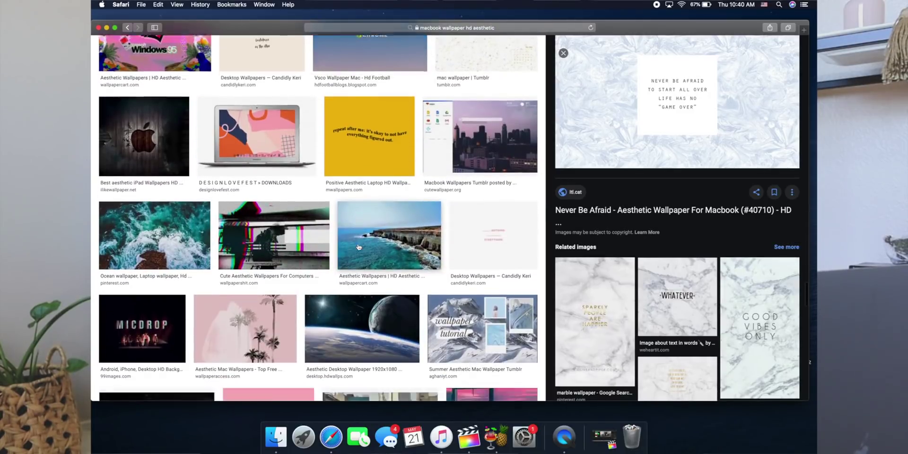
- Narrow the image results with the "background" filter and look through the filtered wallpapers
scroll(358, 247, "up", 20)
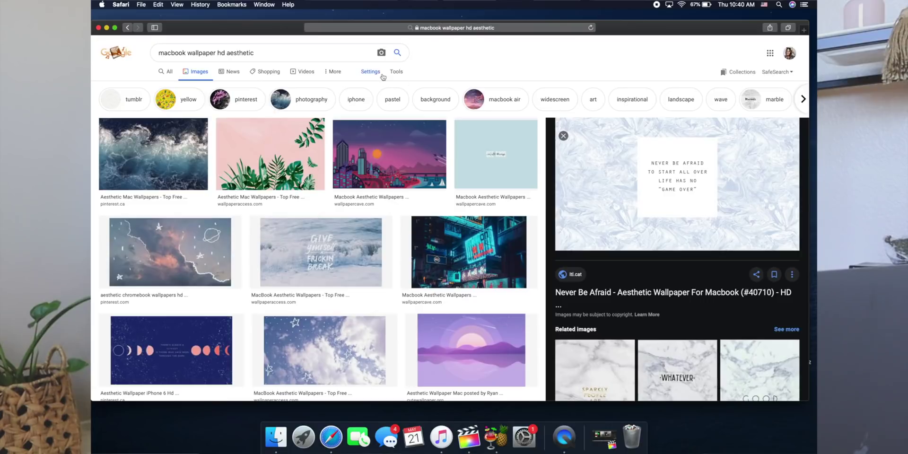
left_click(436, 100)
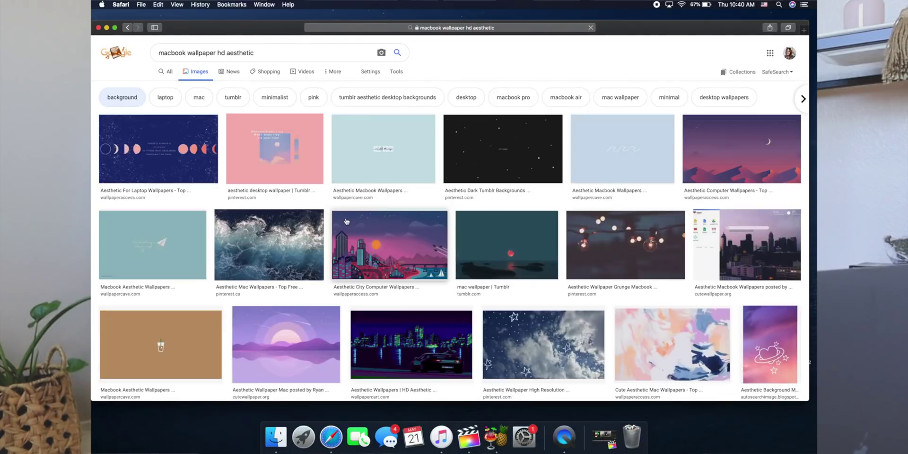
scroll(487, 266, "down", 7)
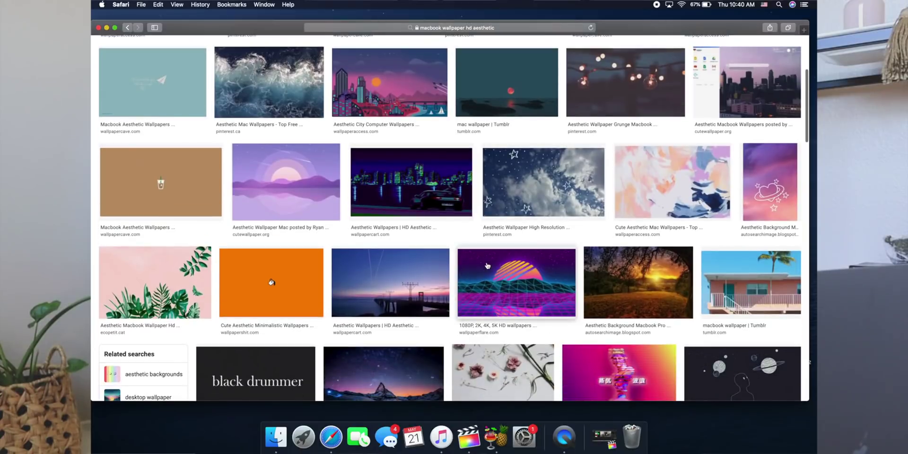
- Open the Candidly Keri desktop wallpapers page from the dark gray "good things take time" image result and dismiss its newsletter pop-up
scroll(487, 265, "down", 6)
scroll(487, 265, "down", 5)
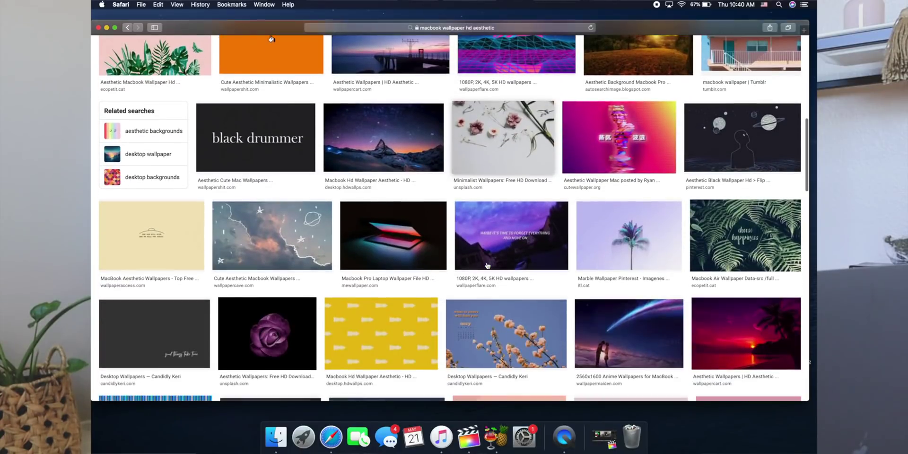
scroll(487, 265, "down", 4)
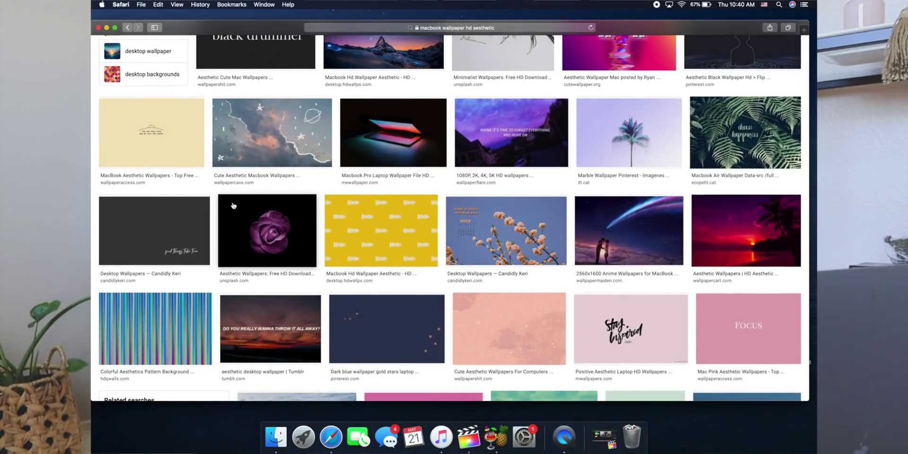
left_click(165, 245)
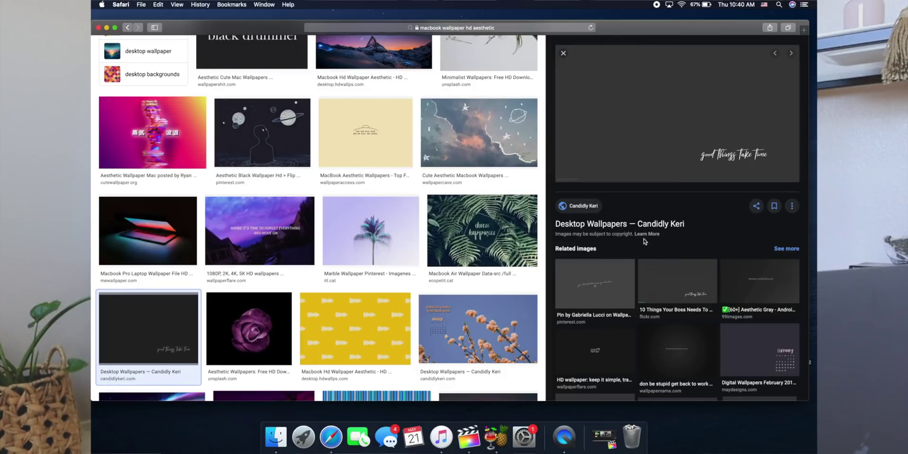
left_click(653, 225)
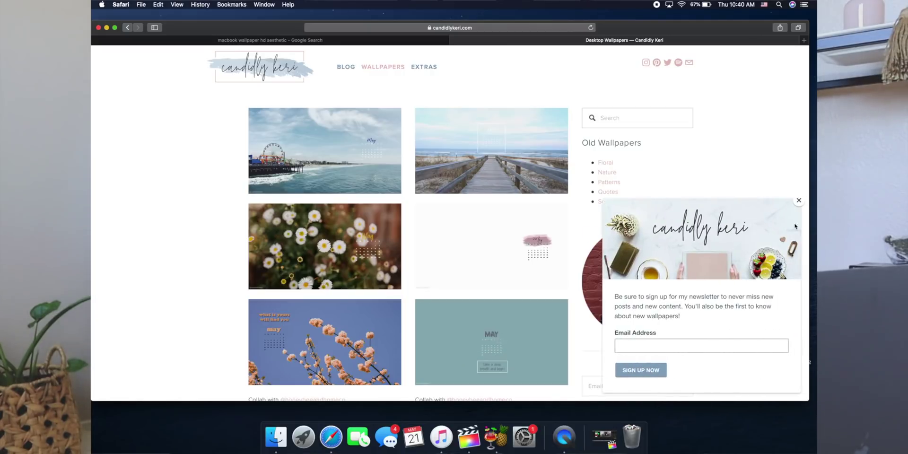
left_click(799, 201)
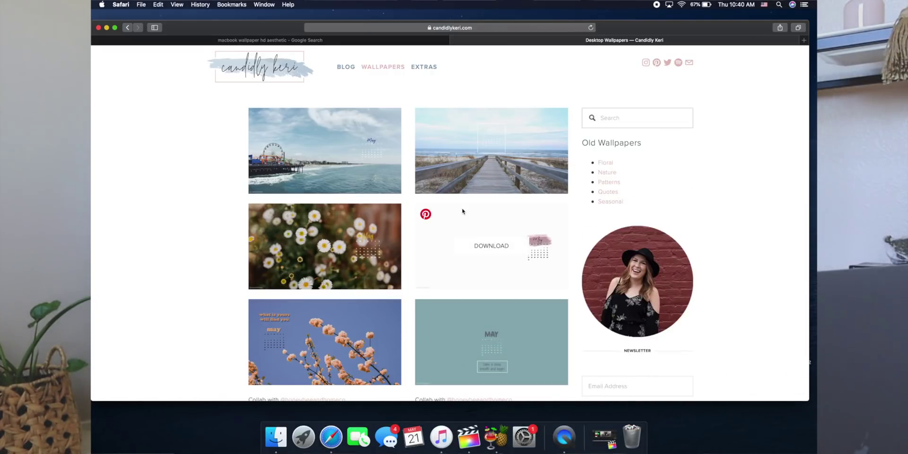
- Open the sage green "seek. flourish. bloom." wallpaper from the Candidly Keri page at full size and use it as the desktop picture
scroll(462, 211, "down", 15)
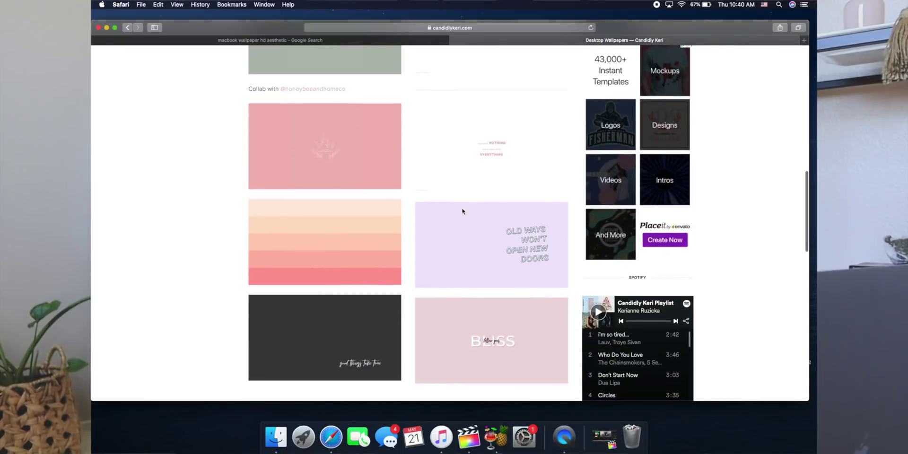
scroll(463, 211, "down", 5)
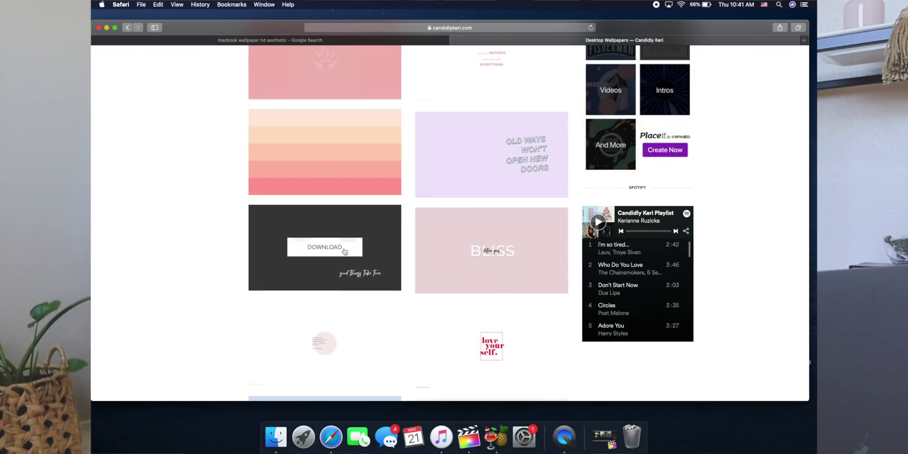
scroll(322, 253, "up", 4)
scroll(321, 252, "up", 5)
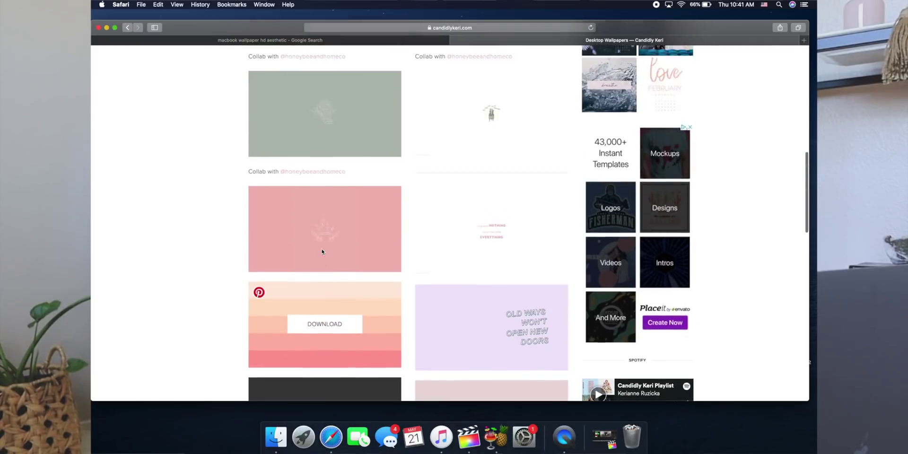
scroll(322, 250, "down", 9)
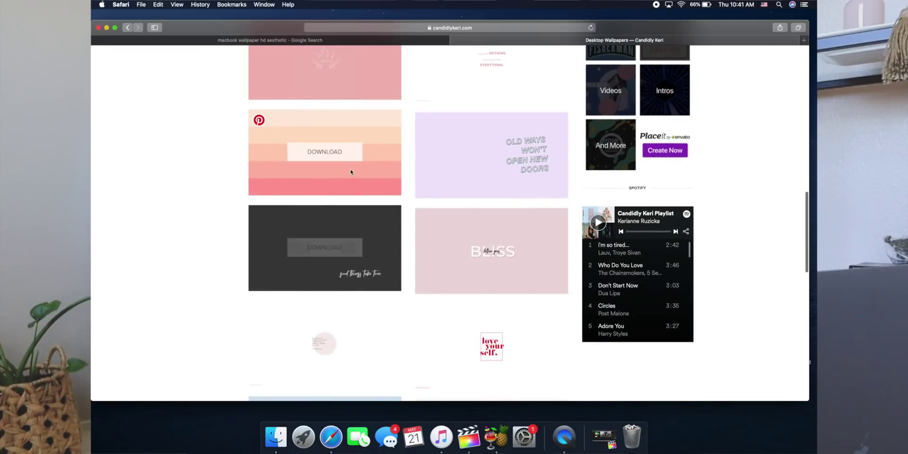
scroll(351, 173, "up", 12)
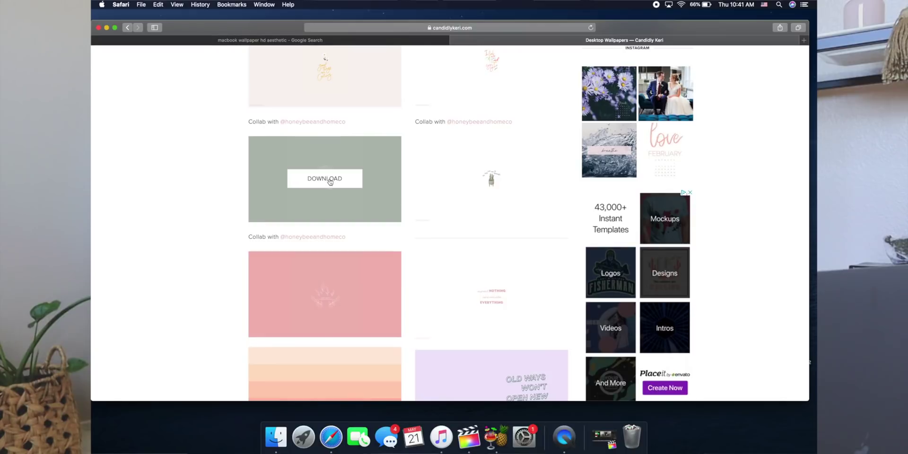
left_click(330, 180)
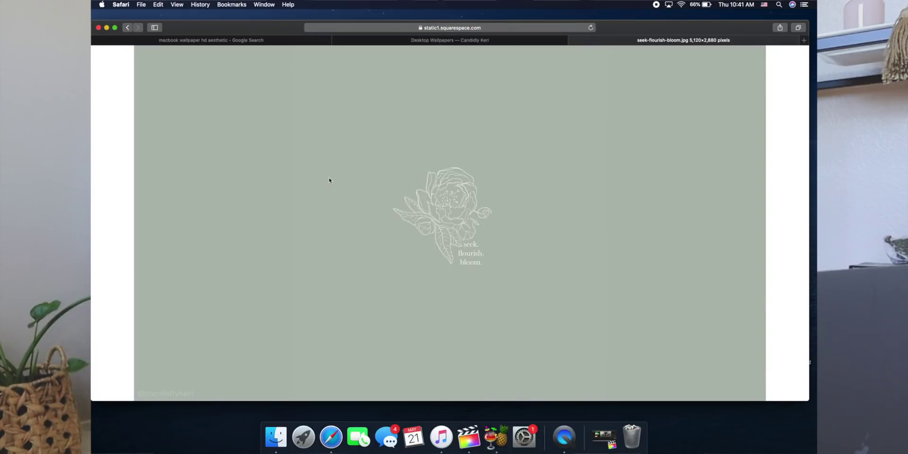
right_click(479, 214)
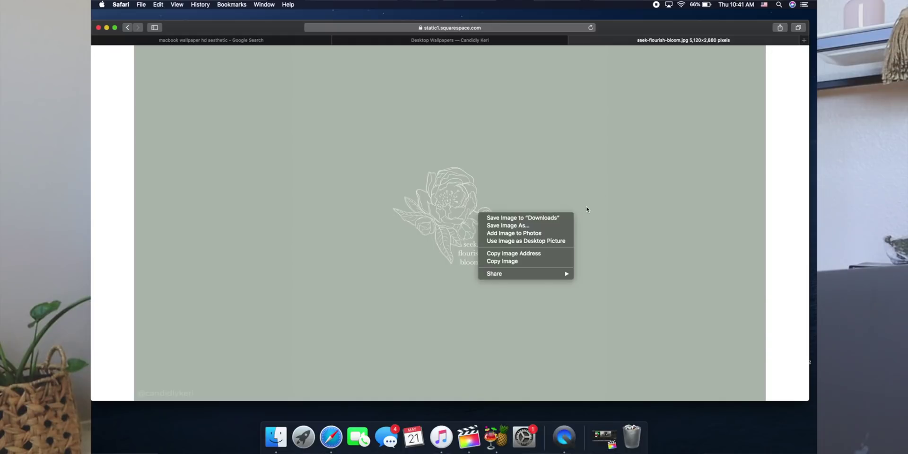
left_click(547, 242)
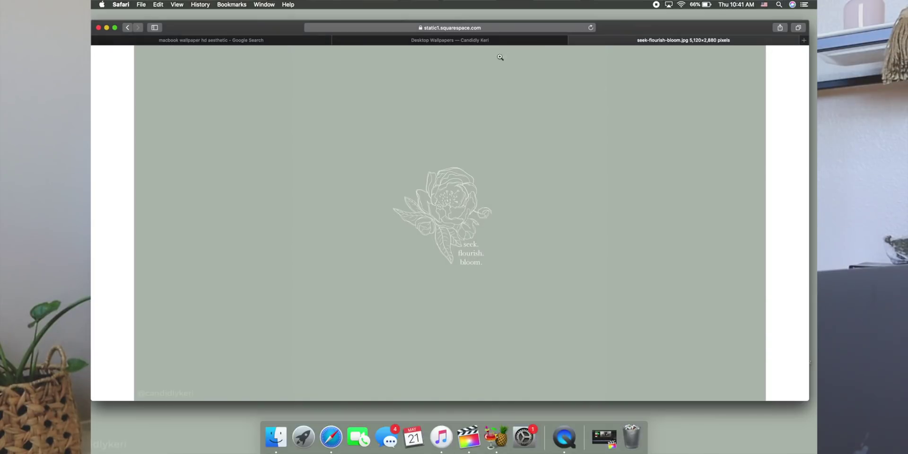
- Return to the Candidly Keri wallpapers page and look through the whole gallery for another design
left_click(479, 41)
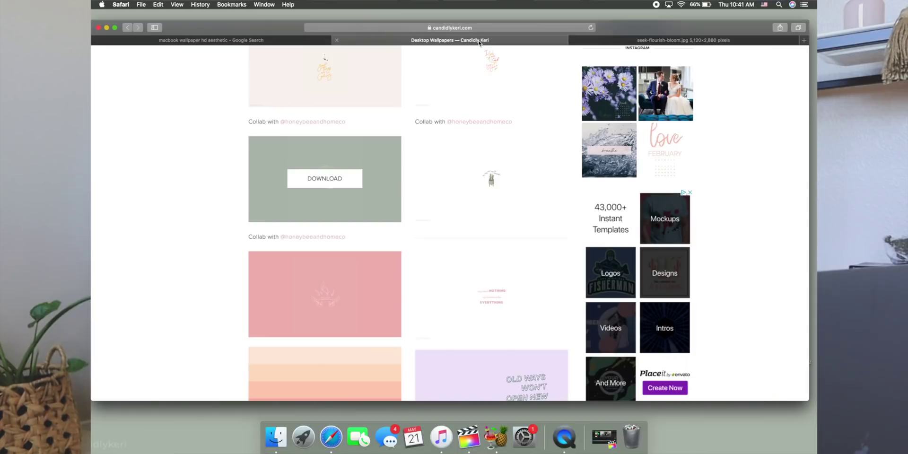
mouse_move(471, 164)
scroll(363, 167, "up", 15)
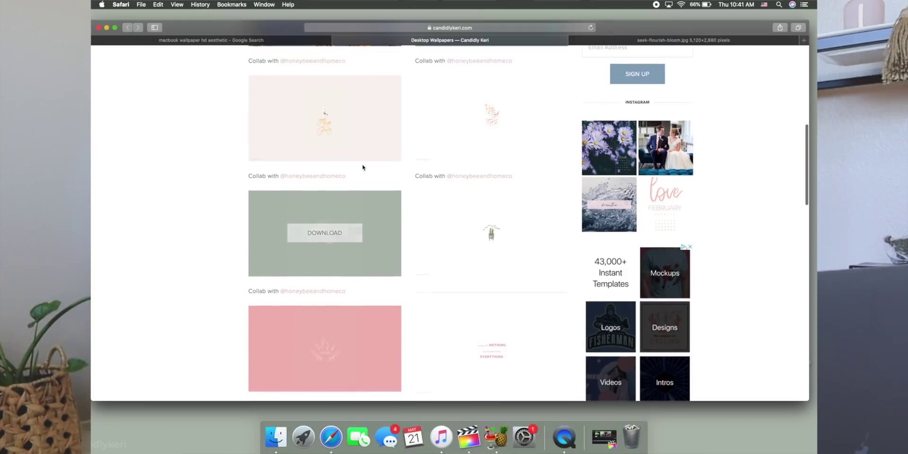
scroll(363, 167, "down", 15)
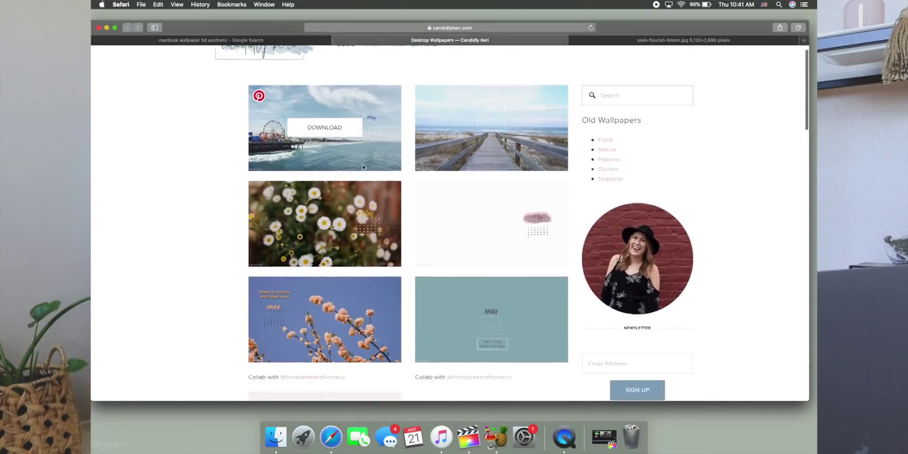
scroll(363, 167, "down", 10)
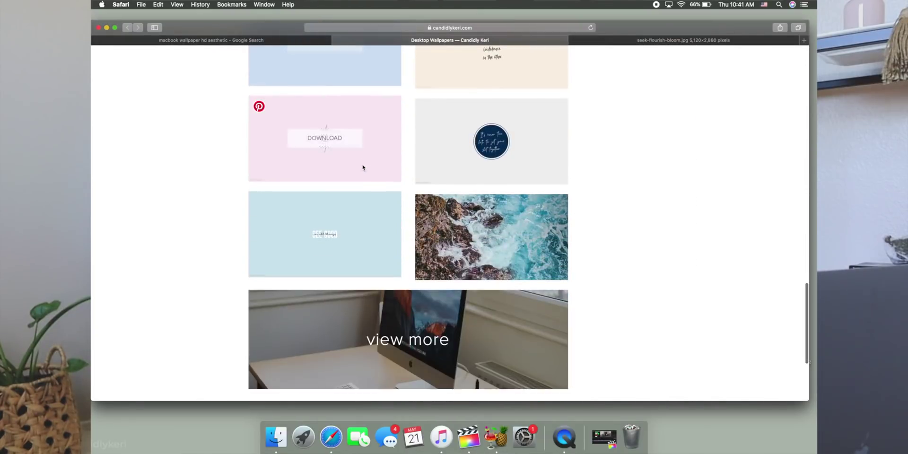
scroll(363, 167, "up", 10)
scroll(362, 168, "up", 10)
scroll(363, 168, "down", 15)
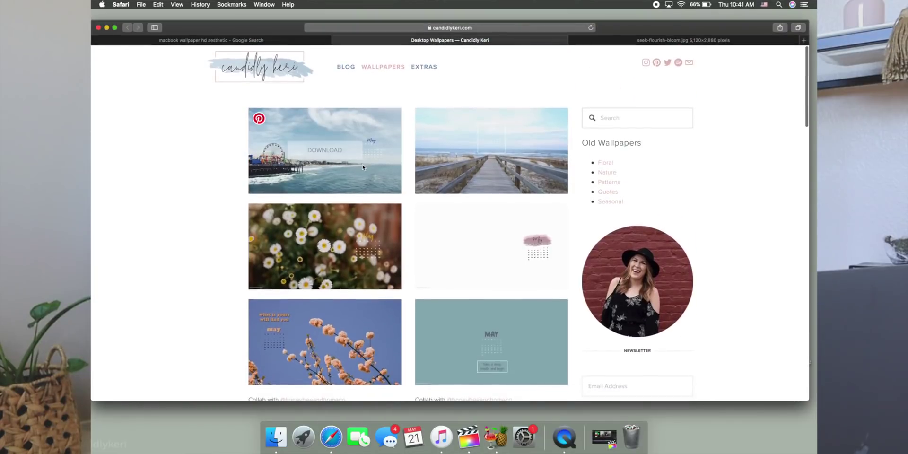
scroll(363, 167, "up", 5)
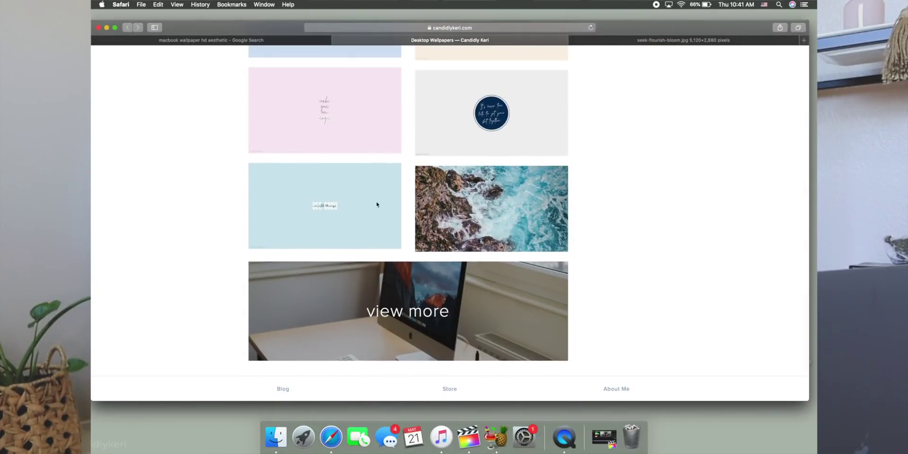
scroll(205, 179, "up", 3)
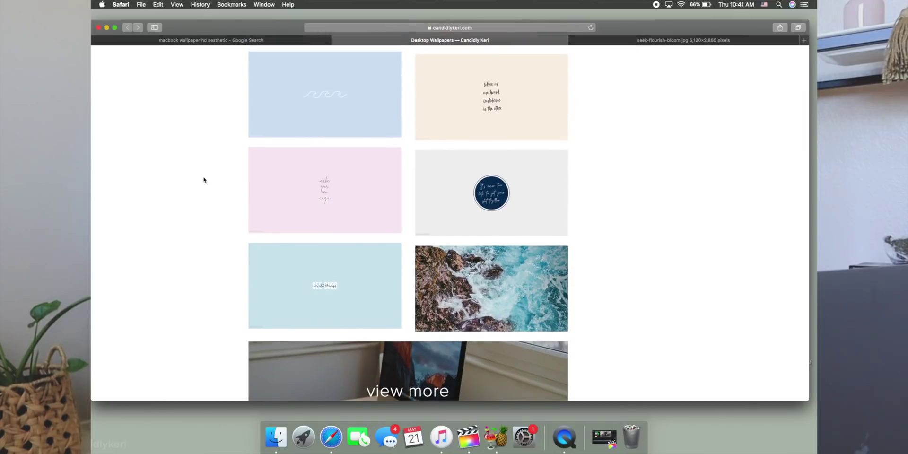
- Open the beige "Coffee in one hand, confidence in the other." wallpaper at full size and use it as the desktop picture
scroll(205, 180, "up", 2)
mouse_move(534, 148)
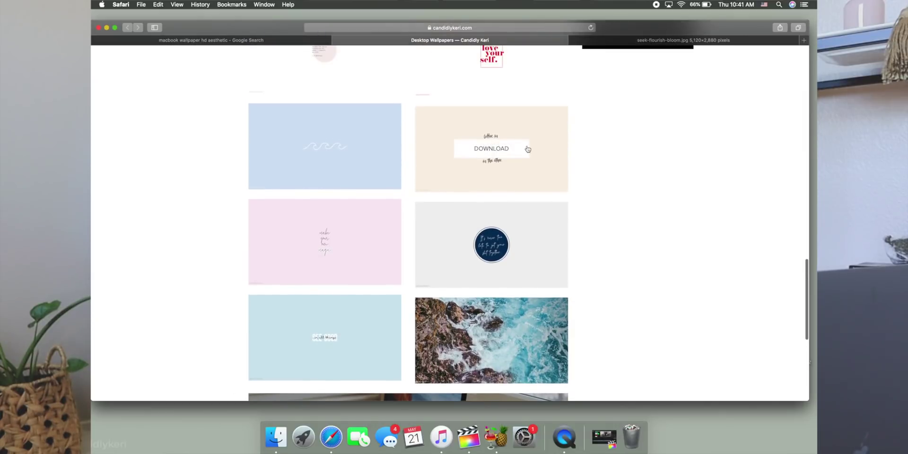
scroll(534, 148, "up", 4)
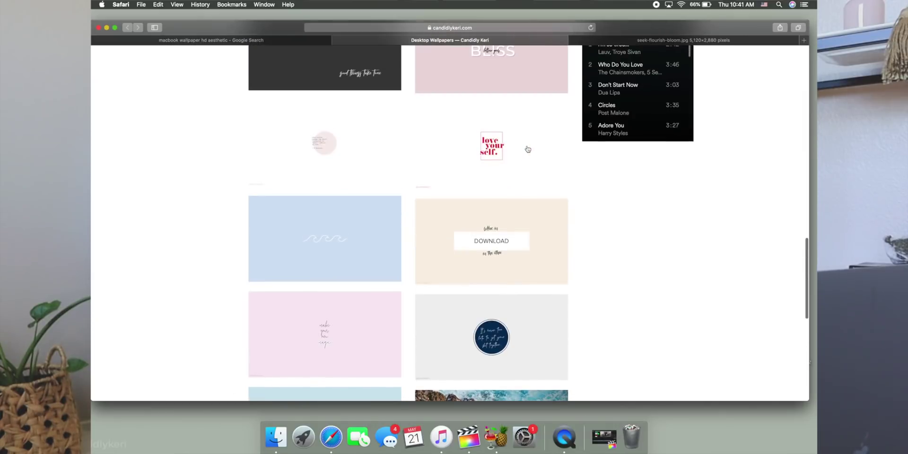
left_click(507, 242)
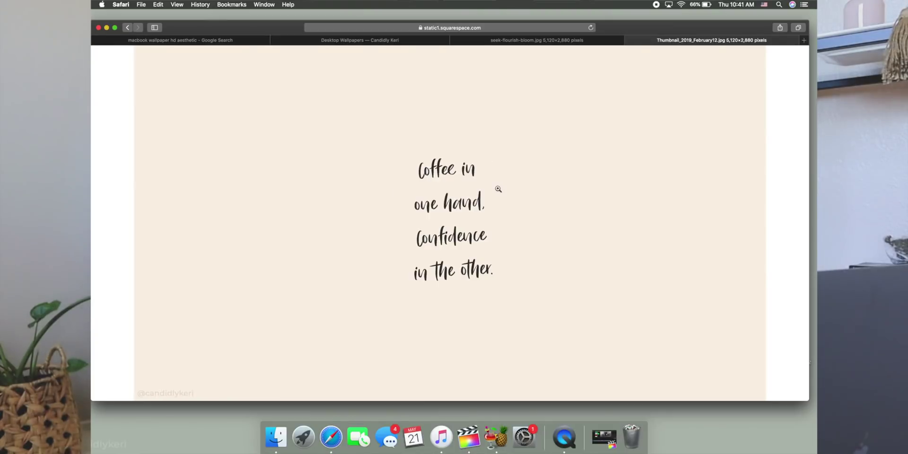
right_click(498, 189)
left_click(551, 215)
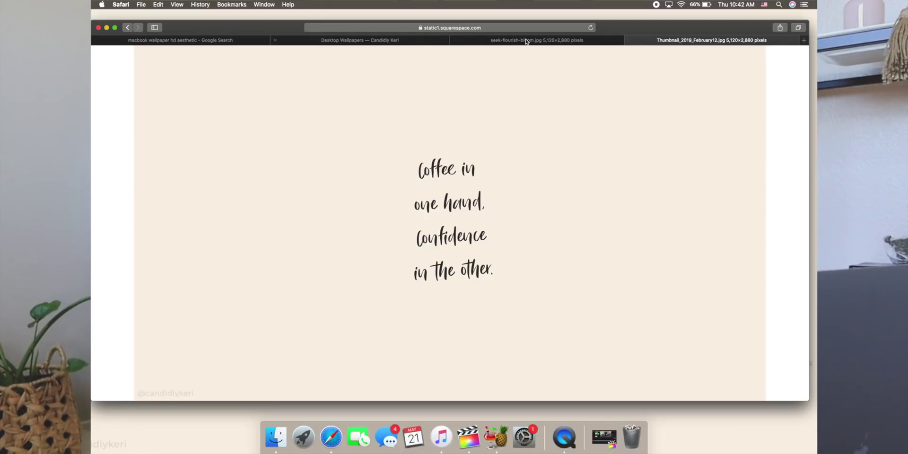
- Close the two full-size wallpaper image tabs and look over the Candidly Keri gallery again
left_click(630, 41)
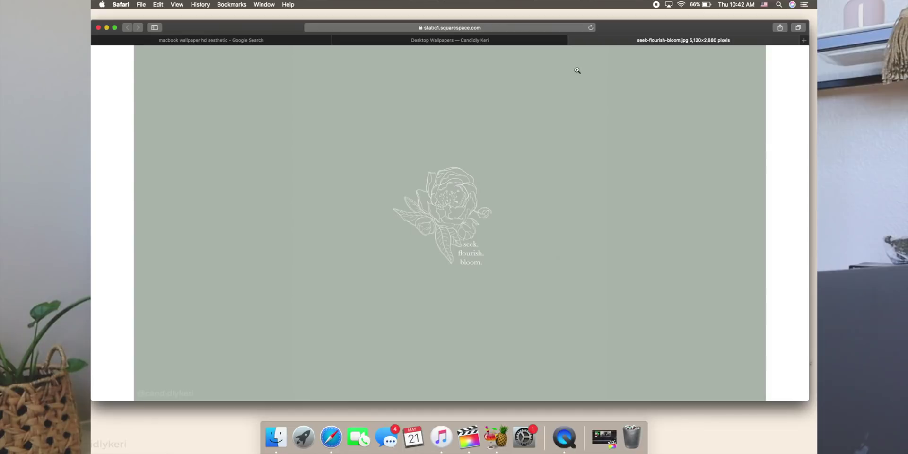
left_click(574, 41)
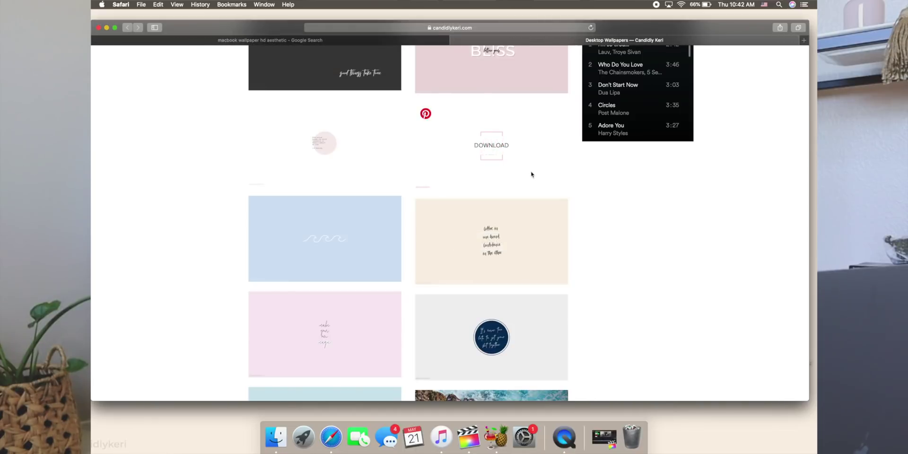
scroll(531, 175, "up", 5)
scroll(454, 53, "up", 10)
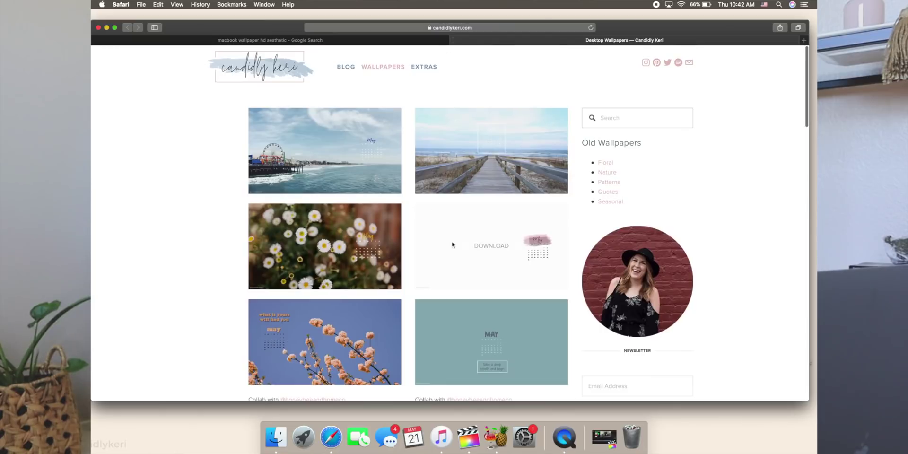
scroll(456, 244, "down", 15)
scroll(453, 245, "up", 15)
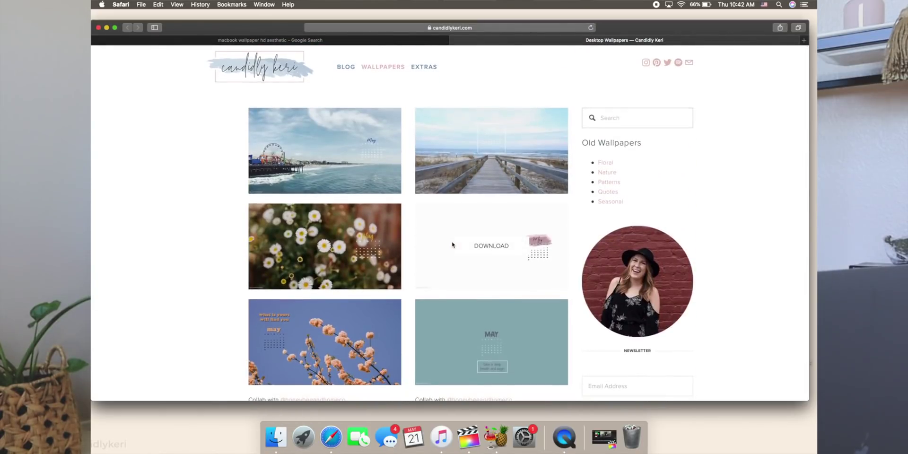
- Close the Candidly Keri tab and minimize the browser window to view the desktop and the flip-clock screen saver
left_click(456, 40)
scroll(232, 96, "up", 5)
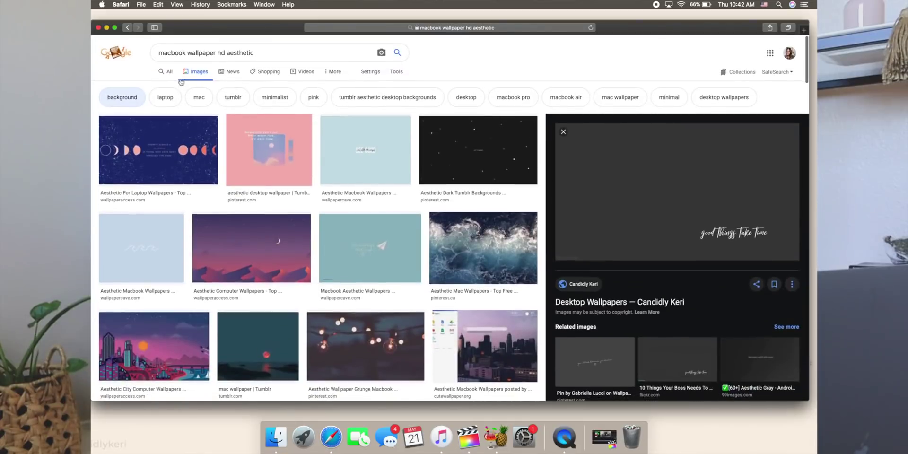
left_click(107, 28)
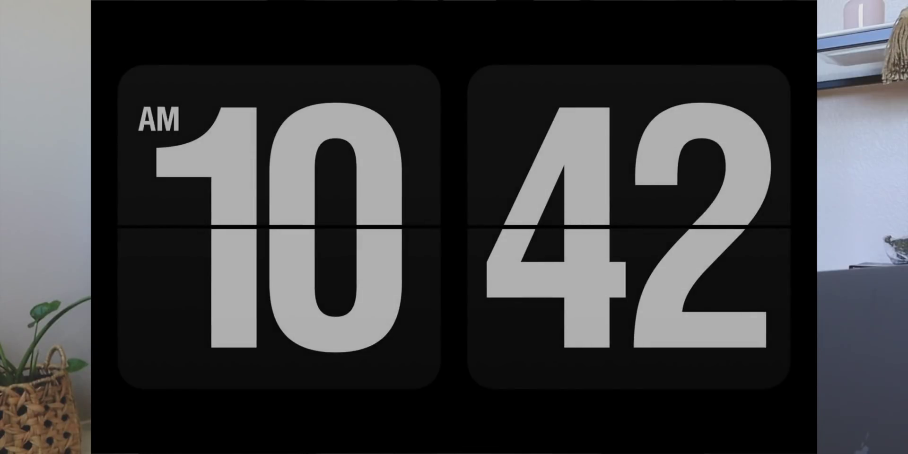
mouse_move(583, 288)
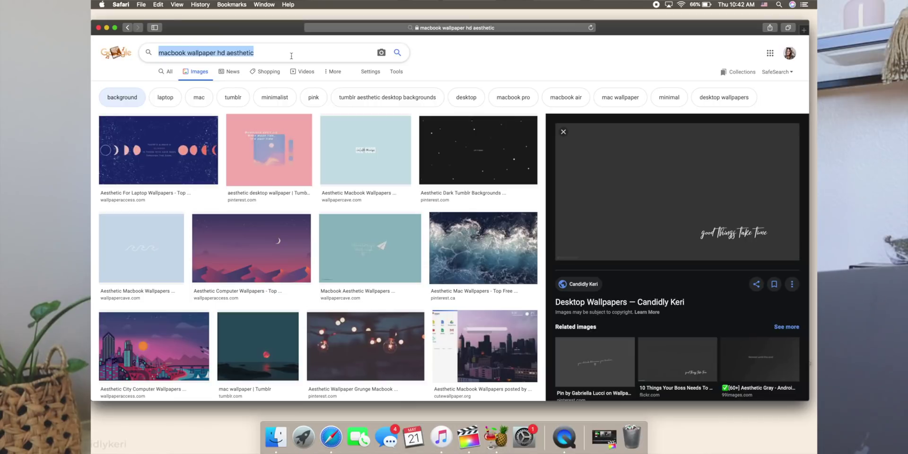
- Search images for "iced coffe png", refine the search to "iced coffe png drawing" and look through the drawn cups
type("iced coffe png")
key("Return")
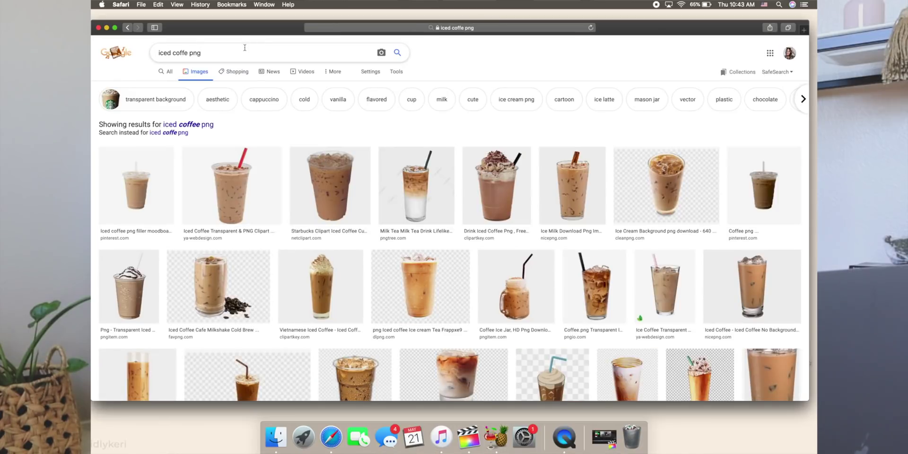
type("drawing")
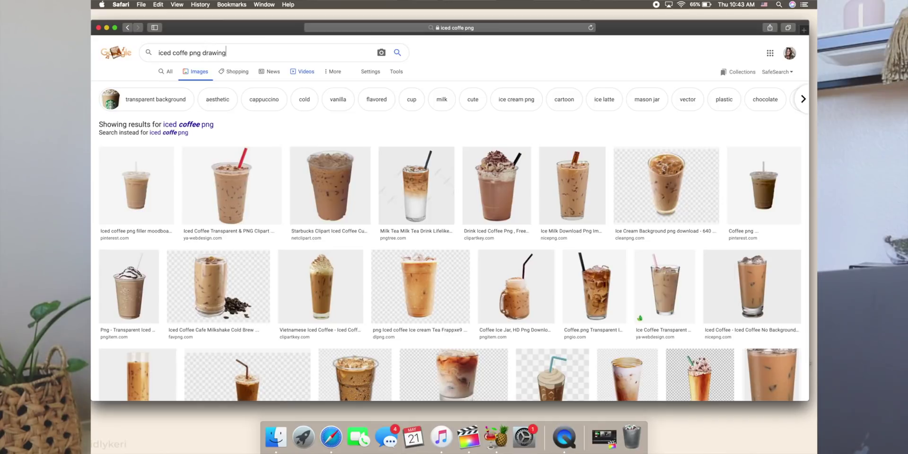
key("Return")
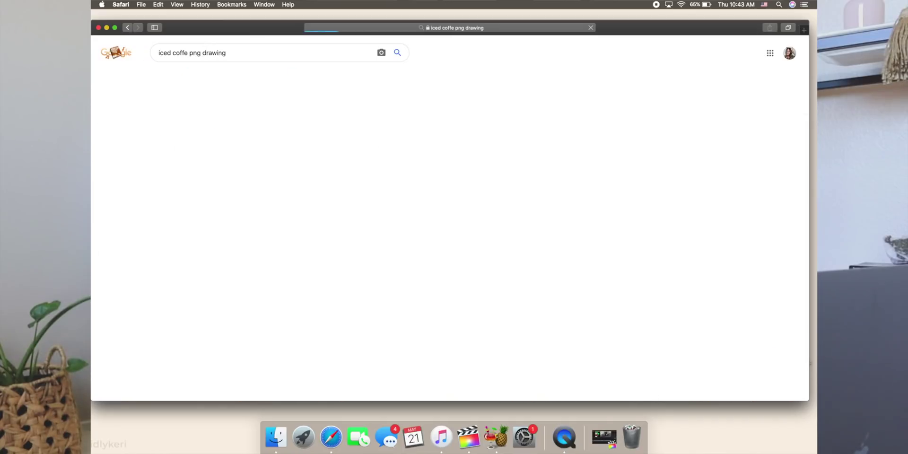
scroll(489, 228, "down", 1)
scroll(489, 229, "down", 2)
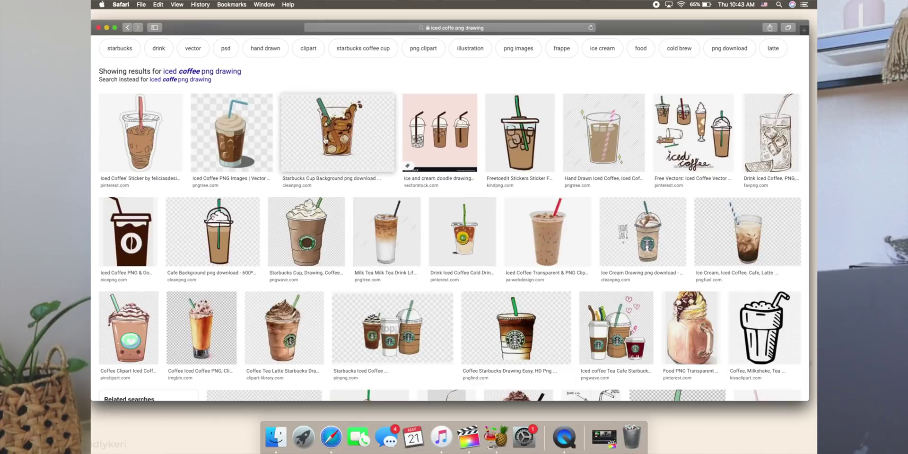
- Preview the iced coffee sticker drawings, the Freetoedit cup and the Starbucks cup PNG, including related images of the sticker and the Starbucks cup
left_click(146, 148)
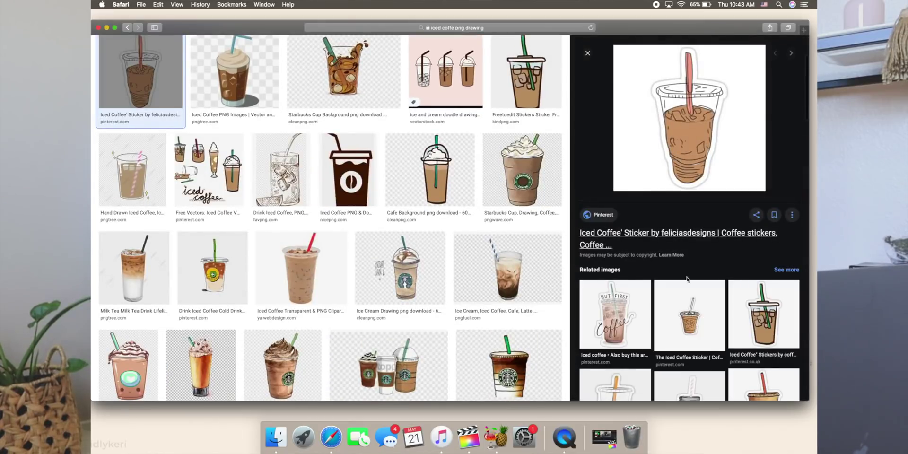
left_click(617, 314)
left_click(717, 327)
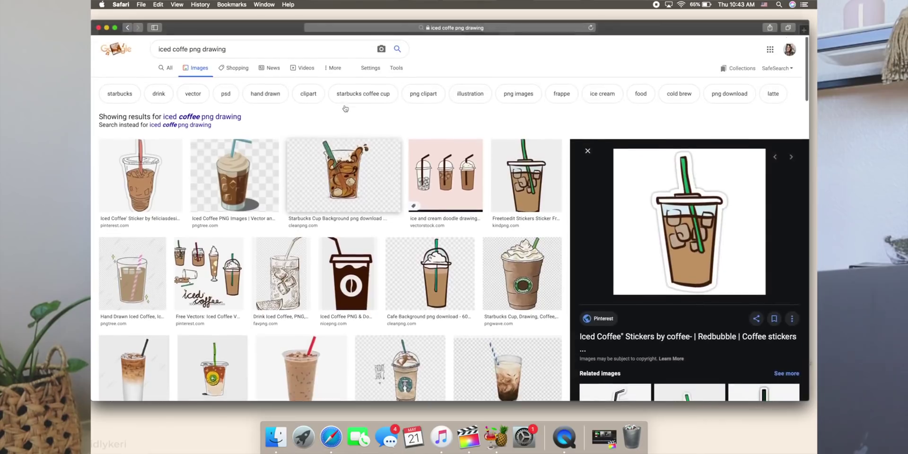
left_click(526, 71)
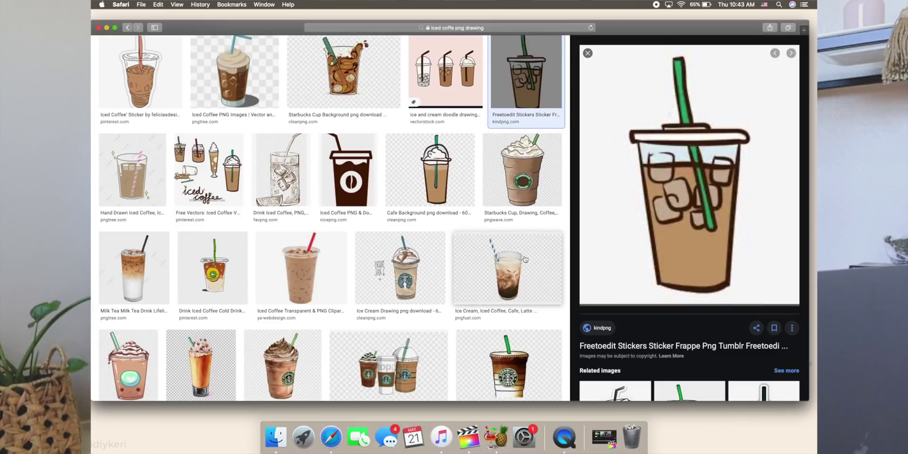
left_click(376, 95)
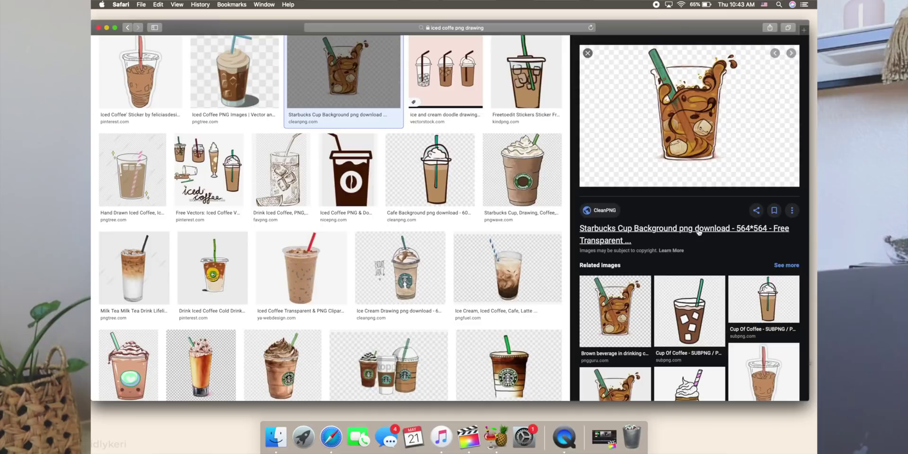
left_click(614, 311)
scroll(683, 300, "down", 2)
scroll(465, 298, "down", 3)
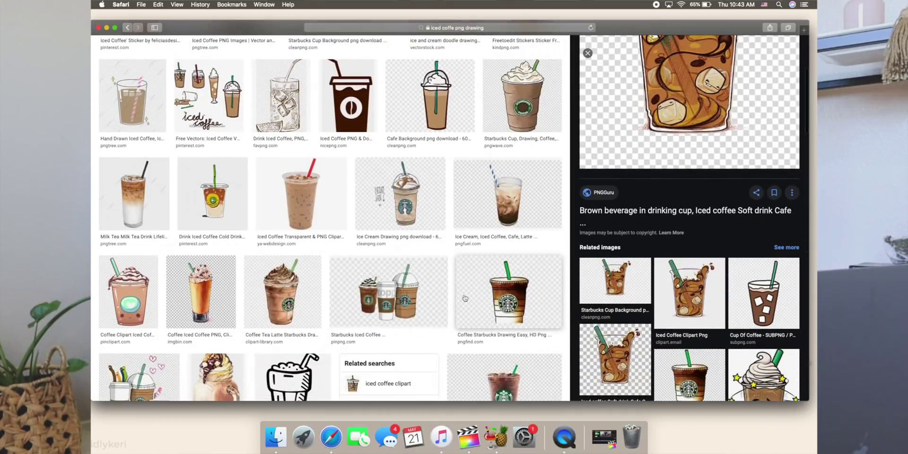
scroll(465, 298, "down", 2)
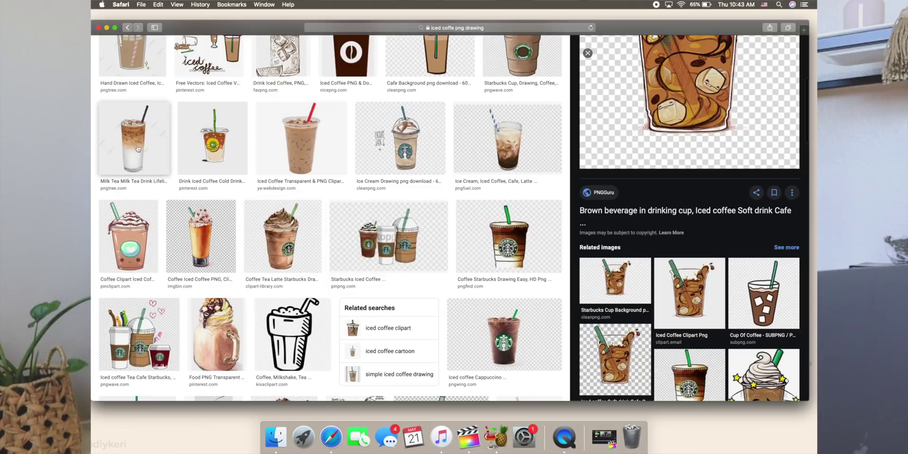
- Preview the milk tea, hand-painted cold drink and iced coffee frappe drawings, and look through the remaining image results
left_click(135, 145)
left_click(210, 147)
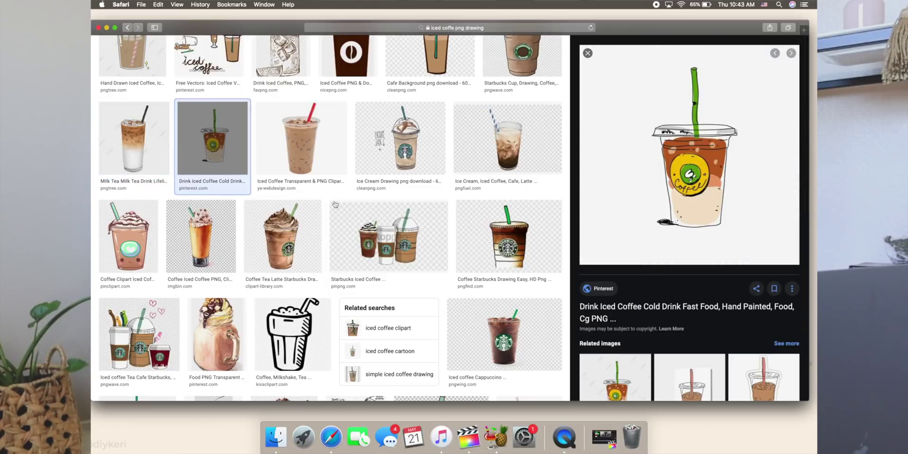
scroll(409, 272, "down", 5)
scroll(409, 272, "down", 2)
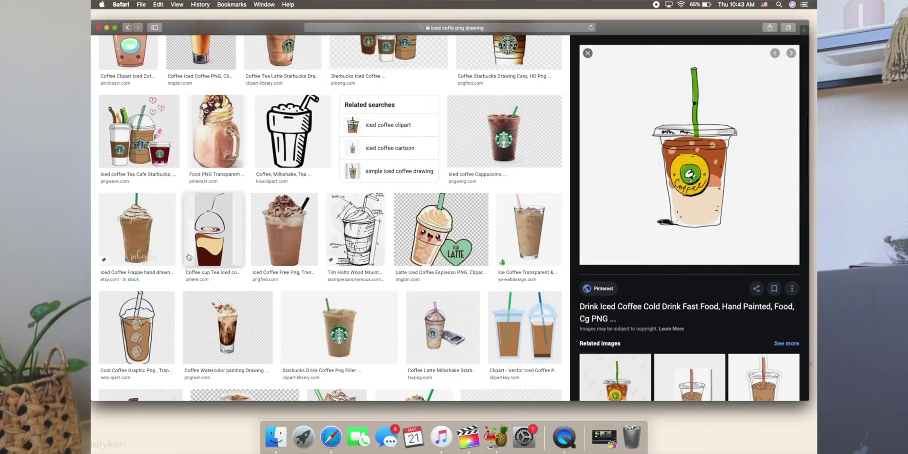
left_click(137, 227)
scroll(634, 176, "down", 7)
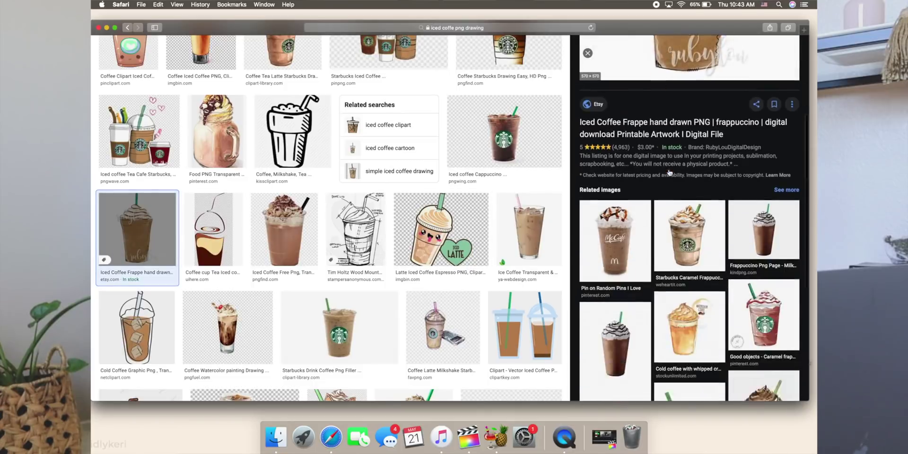
scroll(415, 218, "down", 15)
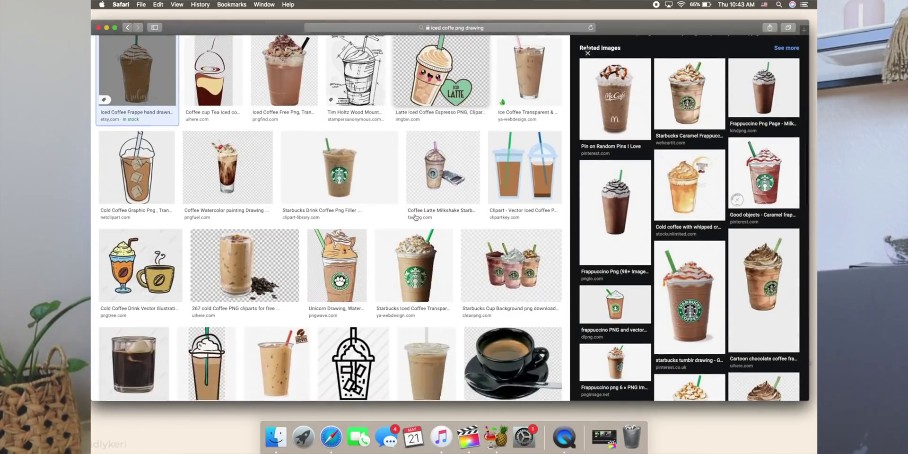
scroll(415, 218, "down", 6)
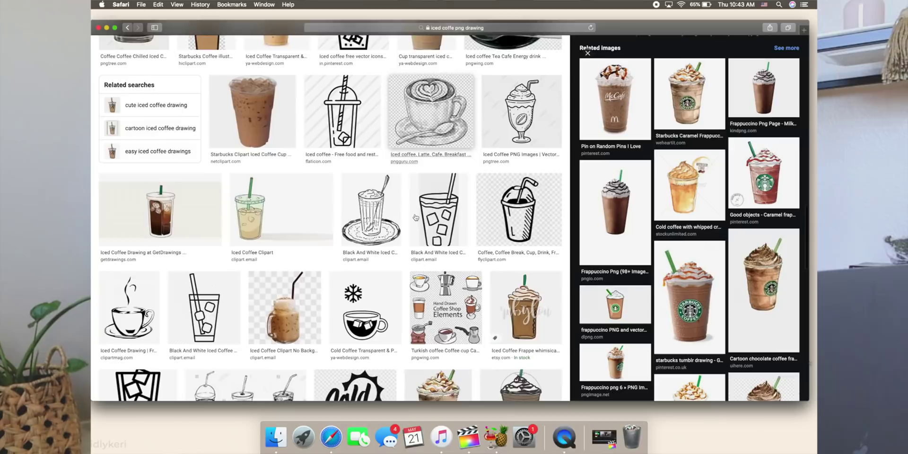
scroll(415, 217, "up", 20)
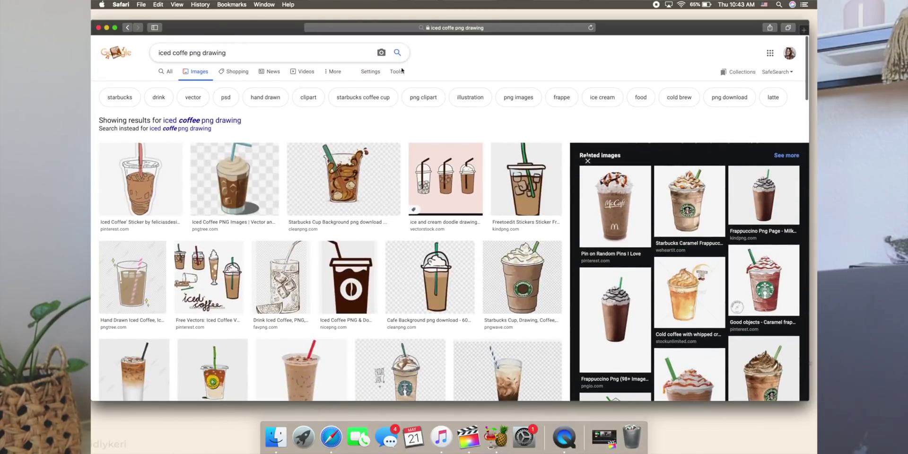
- Go to picmonkey.com and open its image editor
left_click(467, 28)
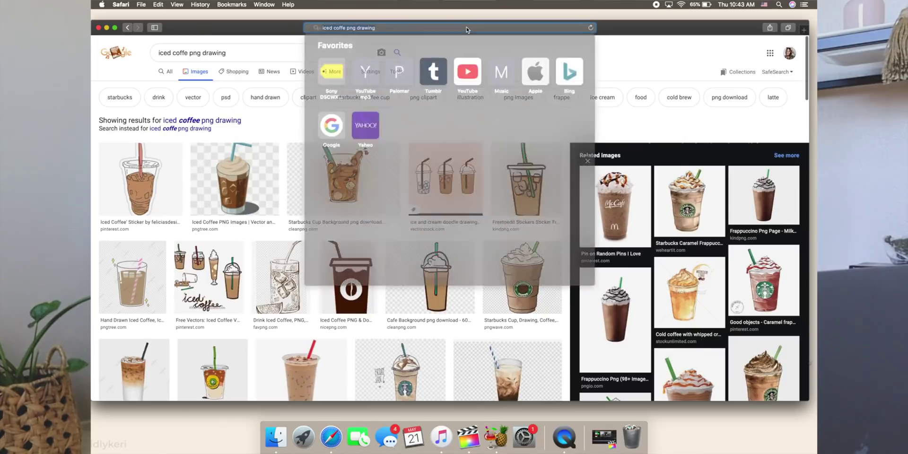
type("picmonkey.com")
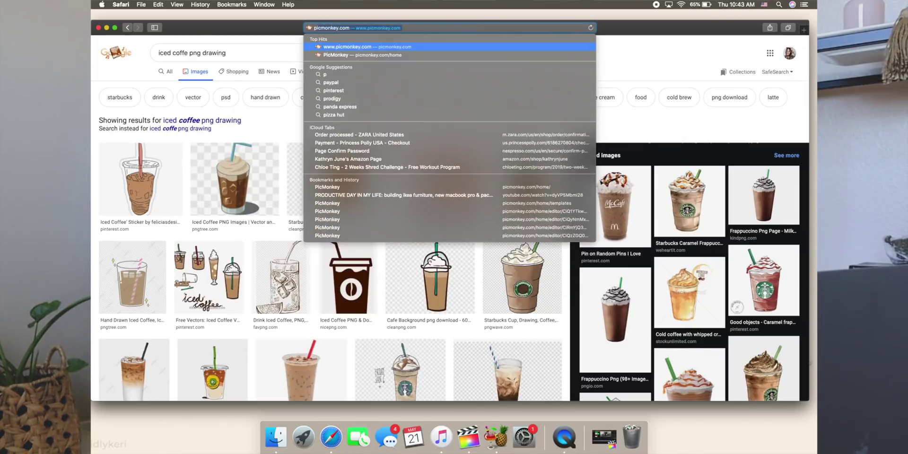
key("Return")
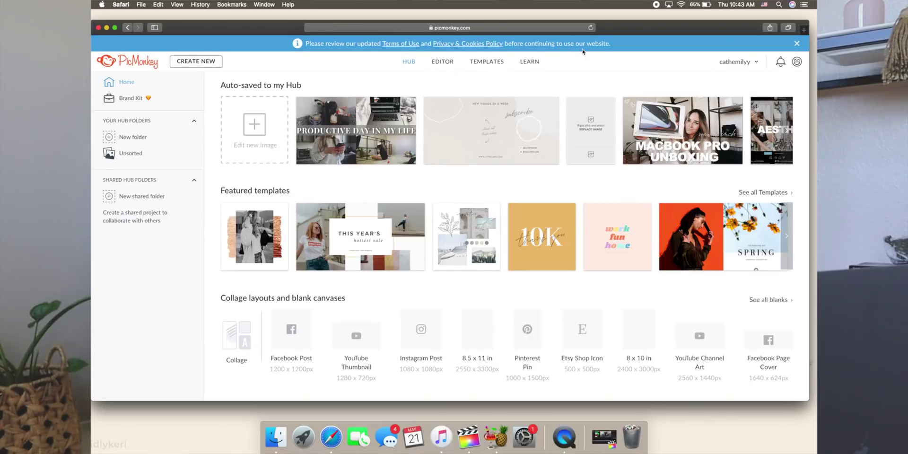
left_click(440, 62)
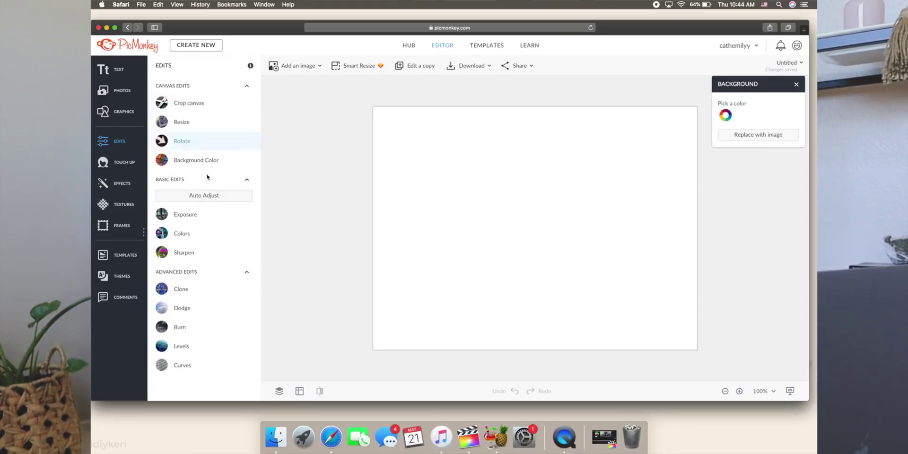
- Start a canvas crop with the 2 x 3.5 in aspect ratio and shrink the crop frame to about 510 x 892 px
left_click(191, 107)
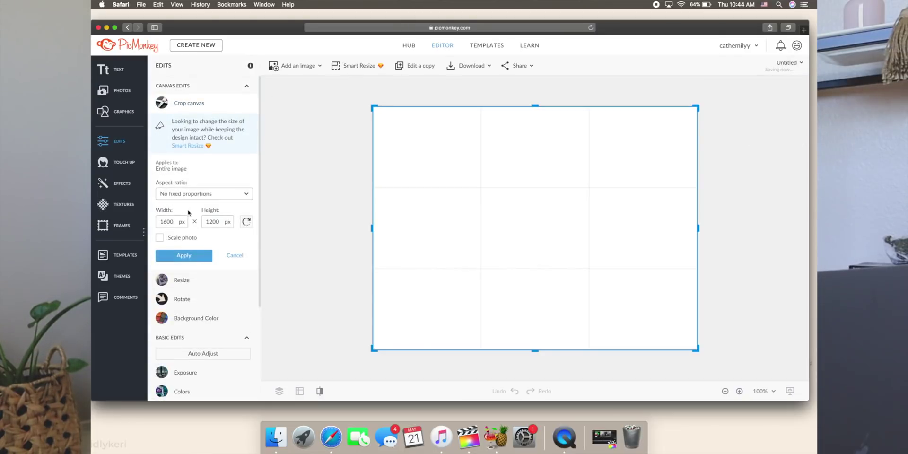
left_click(184, 255)
left_click(244, 194)
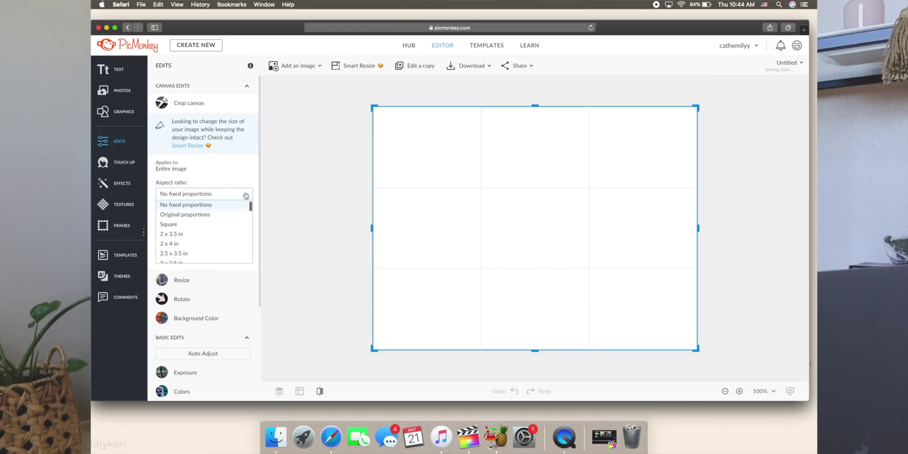
left_click(180, 235)
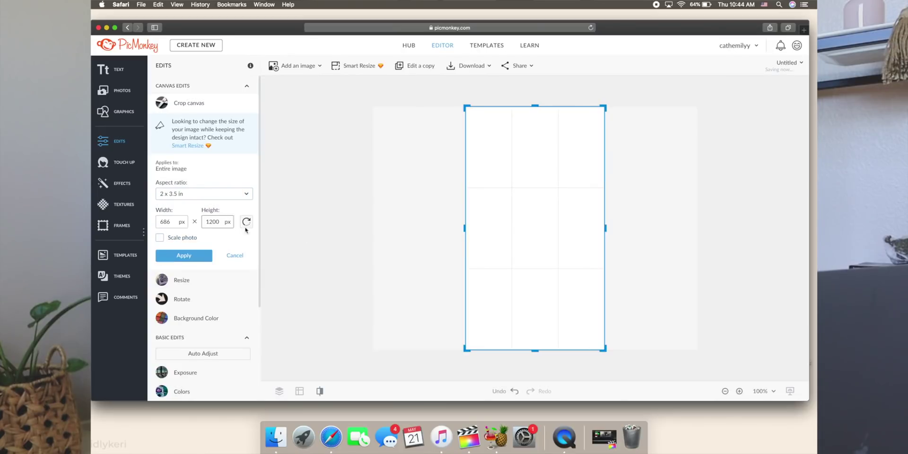
left_click_drag(537, 105, 542, 171)
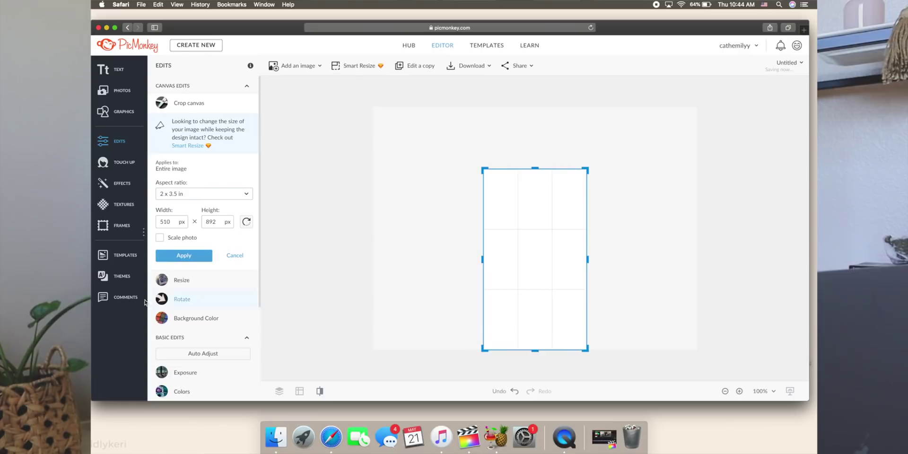
- Change the crop frame to a 510 x 510 px square, move it higher on the canvas and apply the crop
left_click(232, 193)
left_click(199, 225)
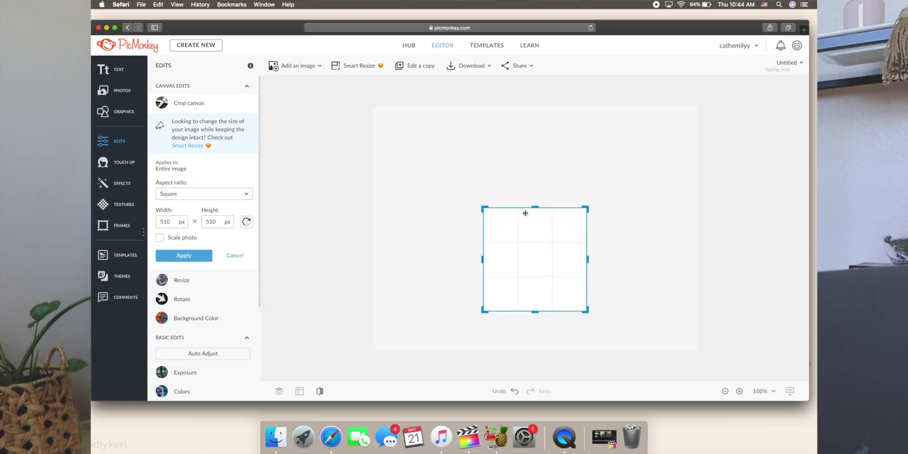
left_click_drag(527, 257, 519, 212)
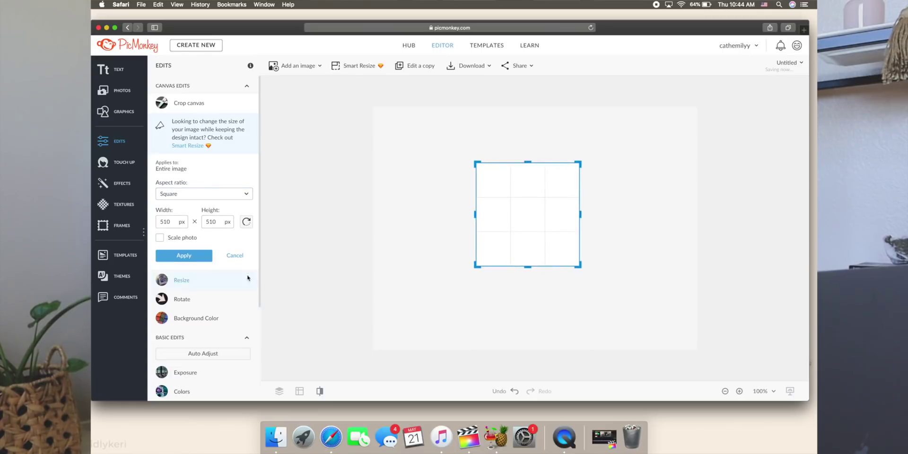
left_click(184, 255)
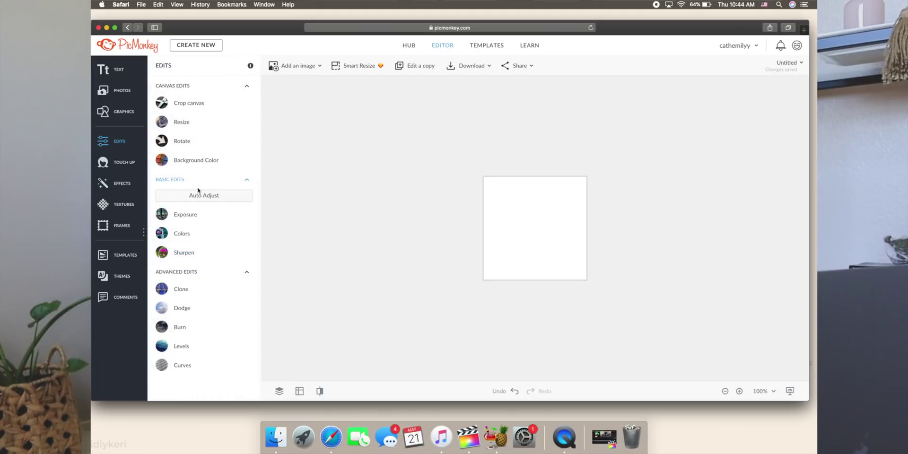
- Make the square canvas background transparent
left_click(205, 161)
left_click(226, 200)
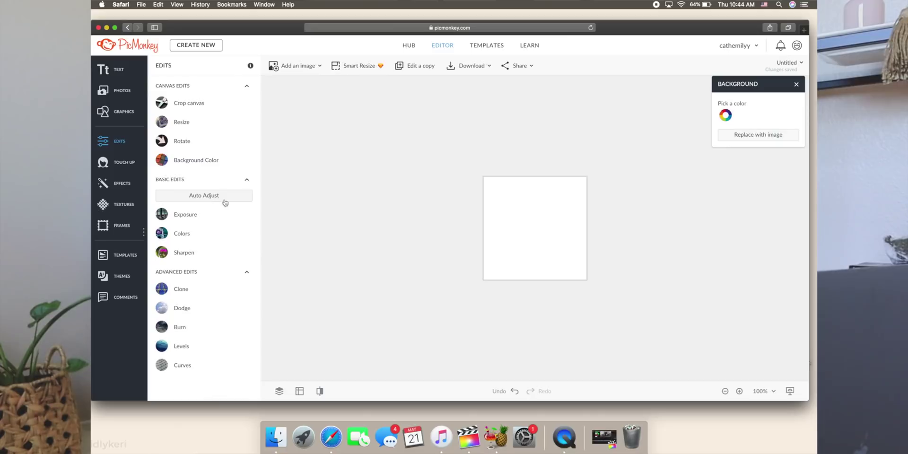
left_click(757, 136)
left_click(727, 115)
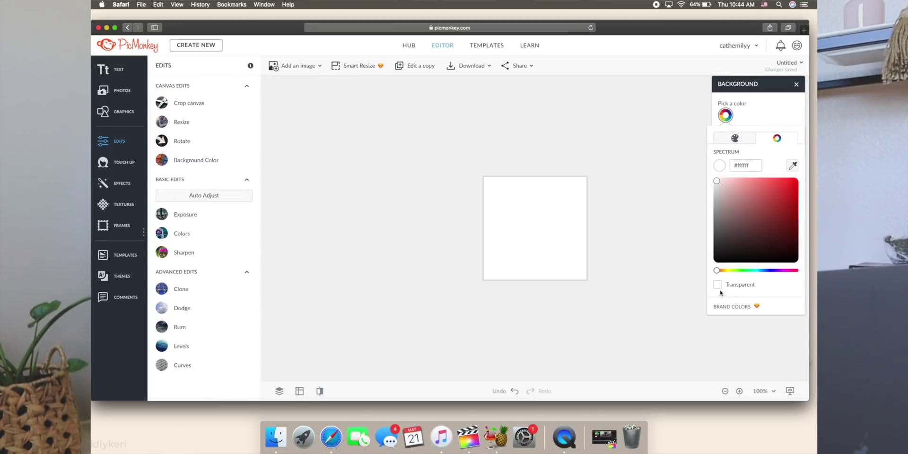
left_click(717, 285)
left_click(640, 197)
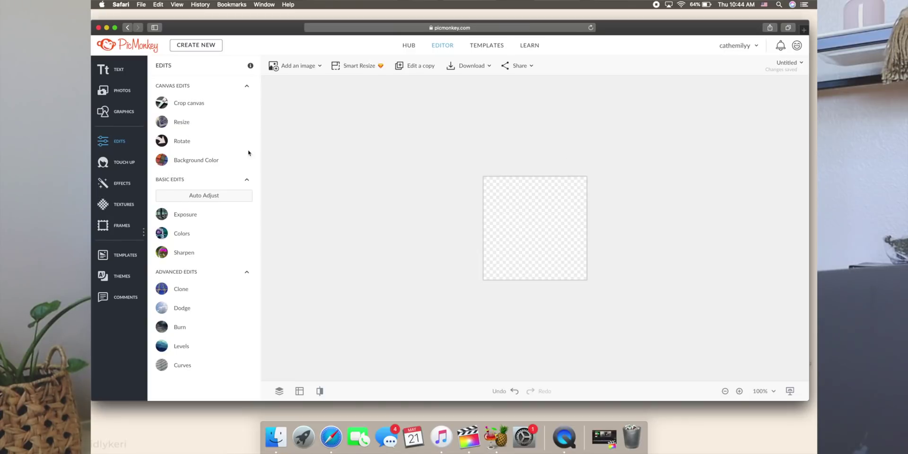
- Browse the Lifestyle category of the graphics library
left_click(123, 112)
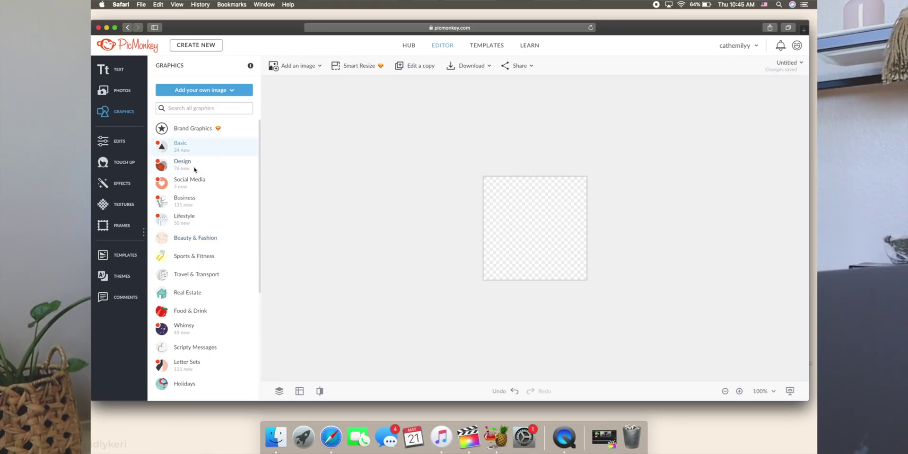
left_click(182, 219)
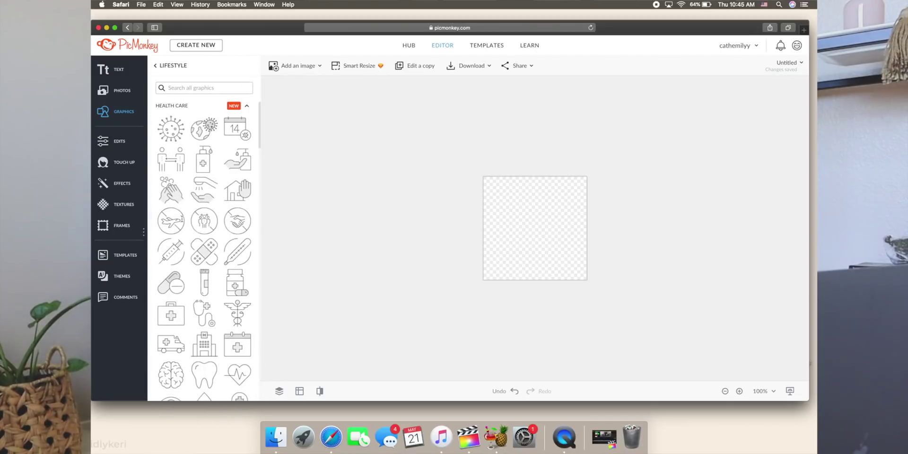
scroll(213, 213, "down", 2)
scroll(203, 189, "up", 2)
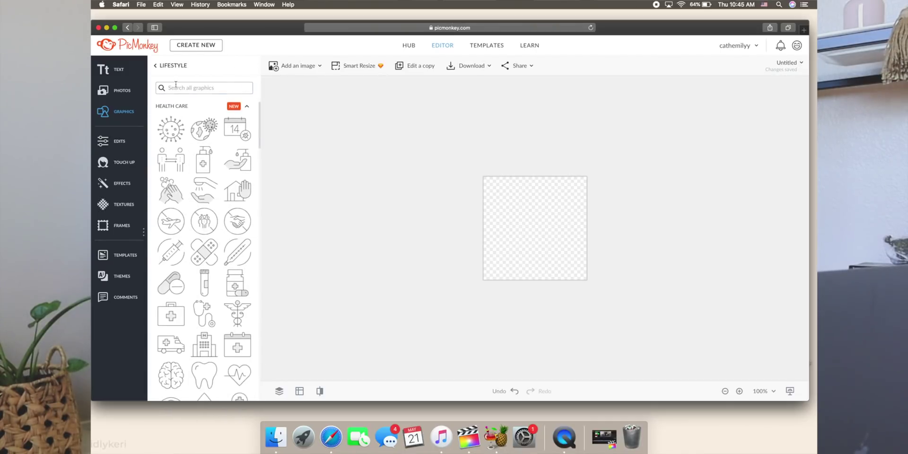
- Search the graphics library for "coffee" and look through the coffee drawings
left_click(182, 88)
type("co")
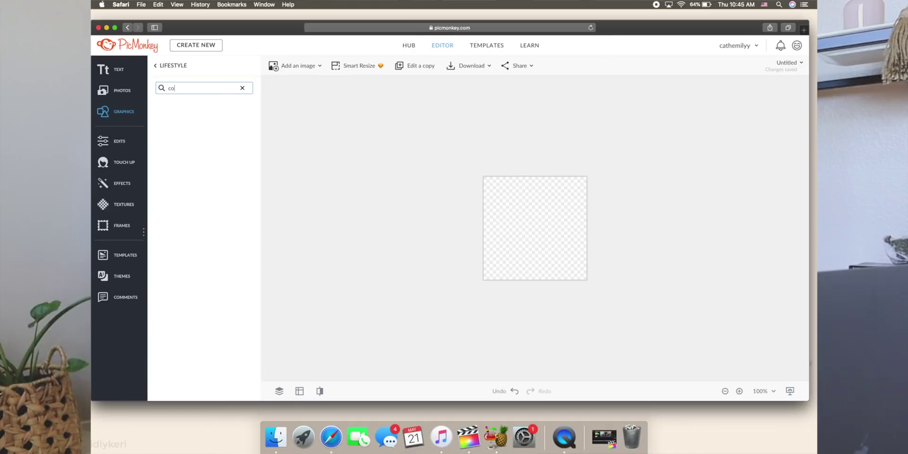
type("ffee")
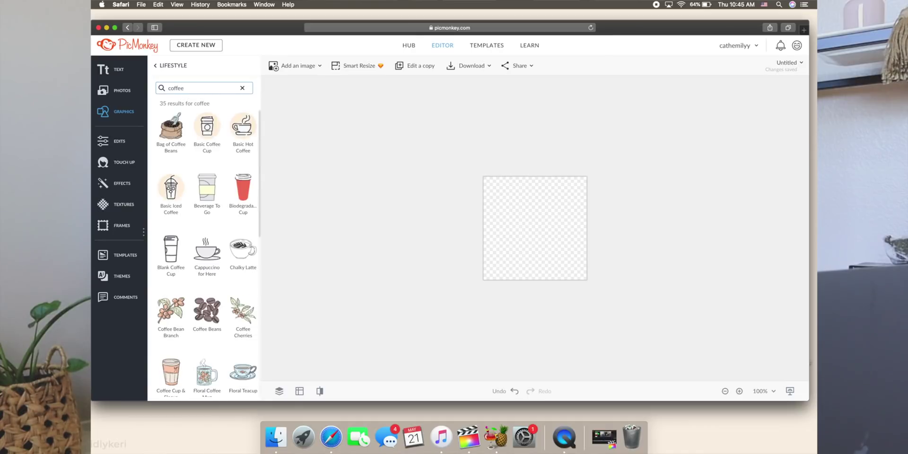
scroll(214, 252, "down", 3)
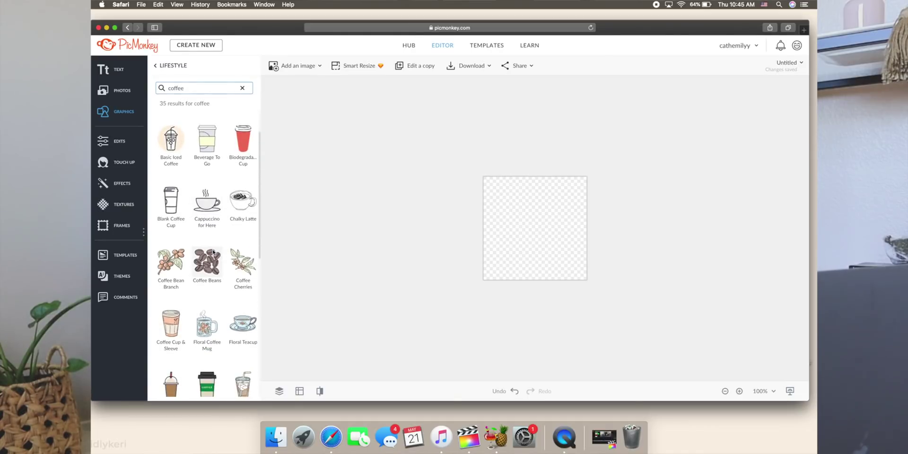
scroll(213, 252, "down", 4)
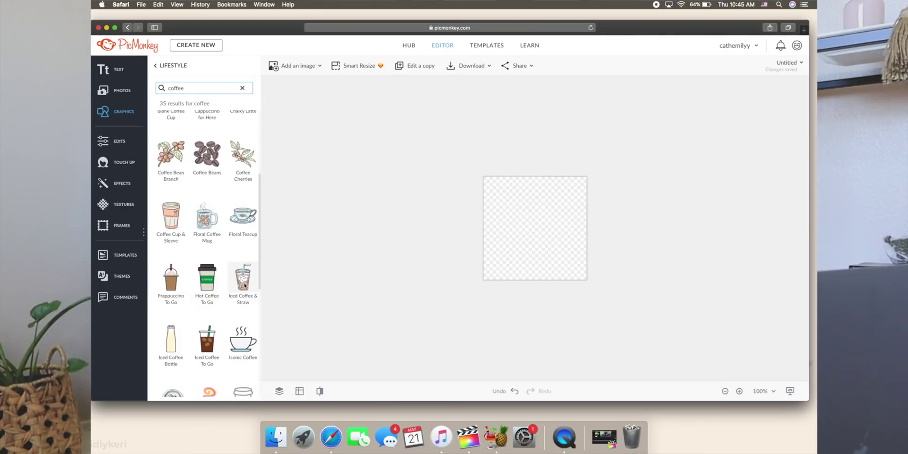
scroll(230, 272, "down", 8)
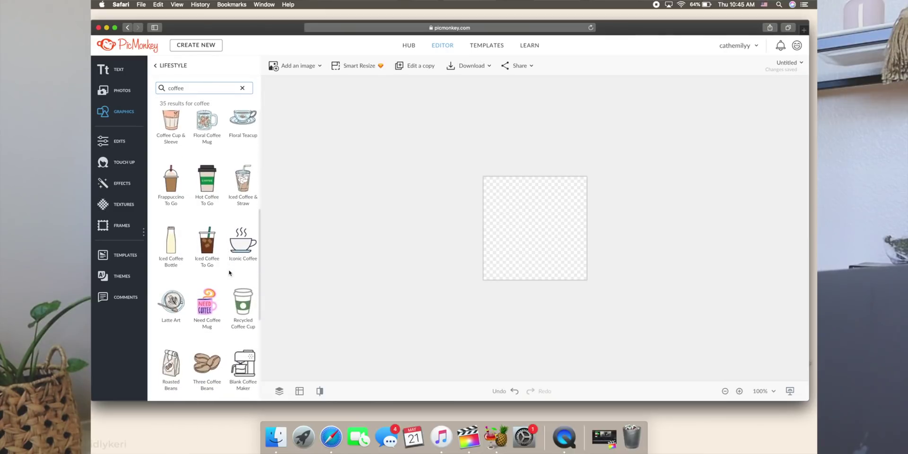
scroll(229, 272, "down", 5)
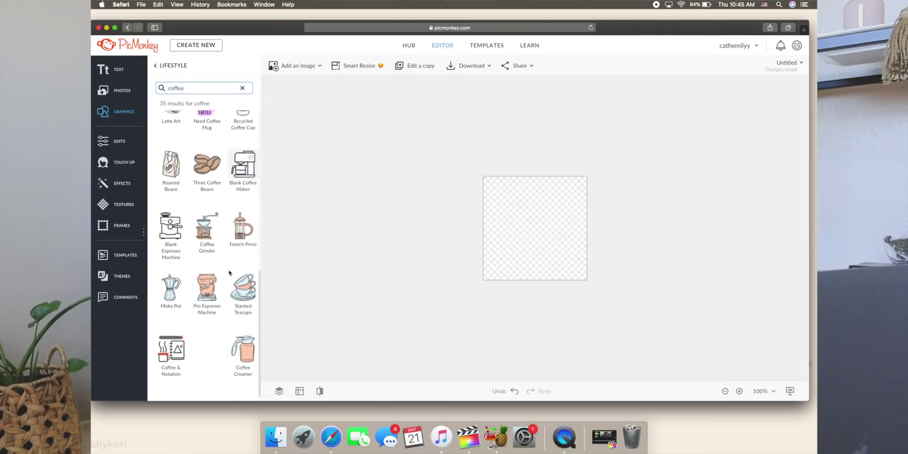
- Add the Iced Coffee & Straw graphic from the coffee results to the transparent canvas
scroll(229, 272, "up", 10)
scroll(230, 272, "up", 4)
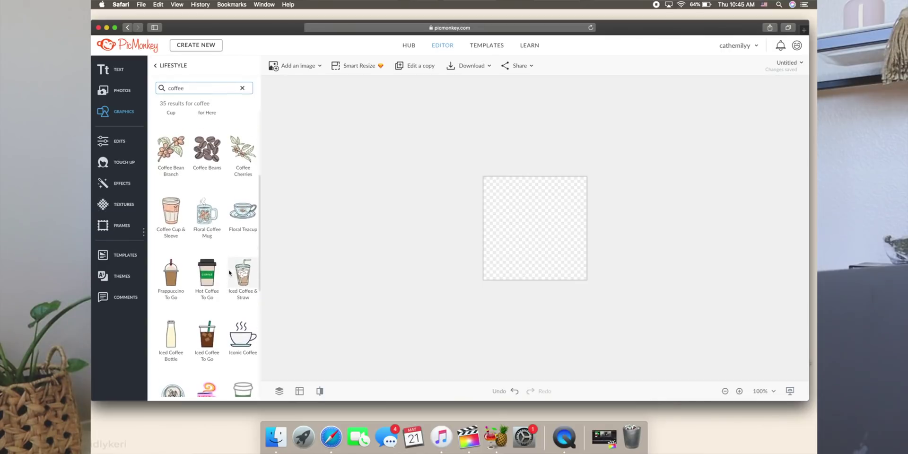
scroll(229, 272, "up", 4)
scroll(232, 273, "down", 5)
left_click(242, 274)
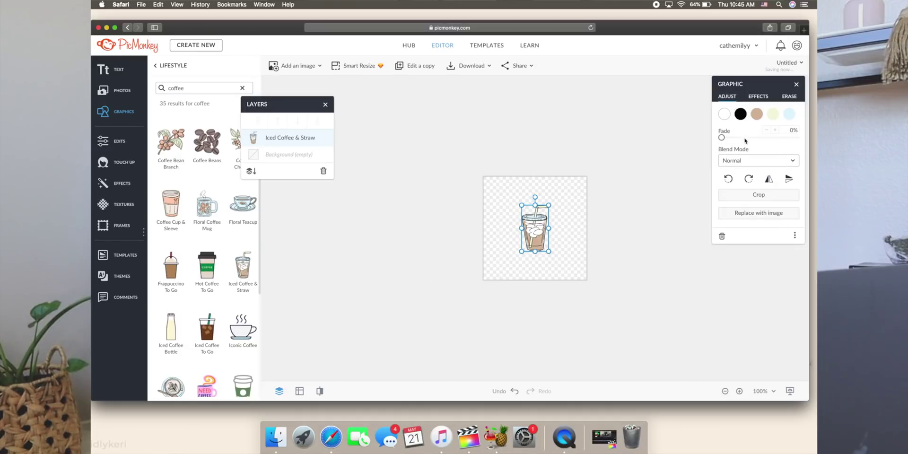
- Recolor the iced coffee graphic's pale green part white and its light blue part pale pink
left_click(773, 115)
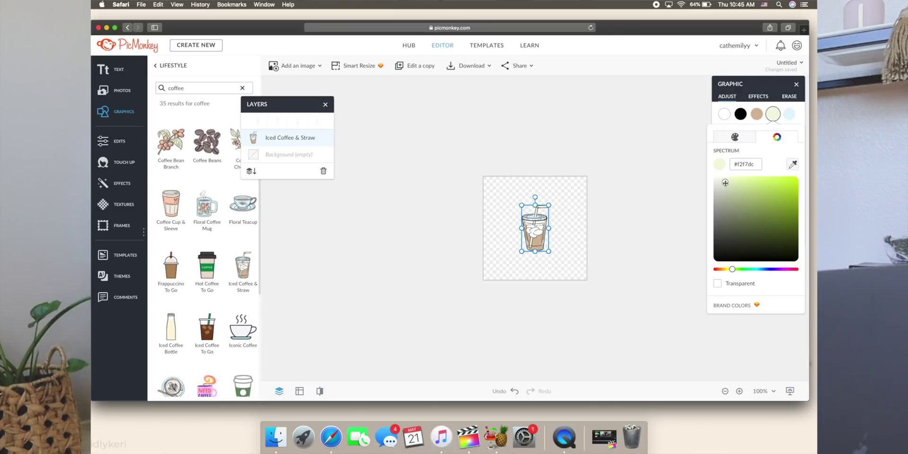
left_click_drag(723, 183, 692, 173)
left_click(540, 219)
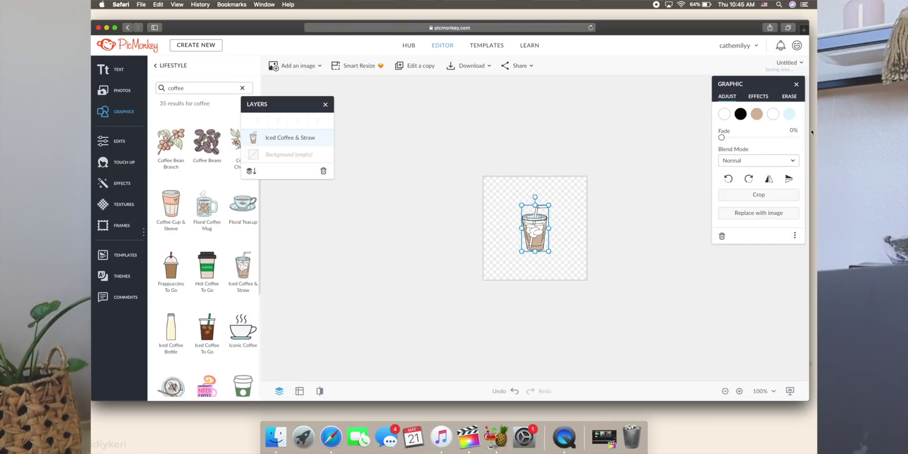
left_click(789, 114)
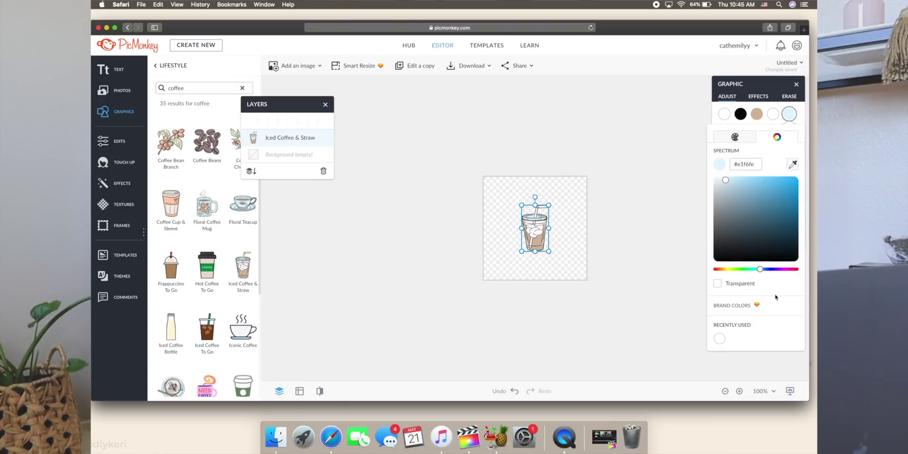
left_click_drag(760, 271, 718, 271)
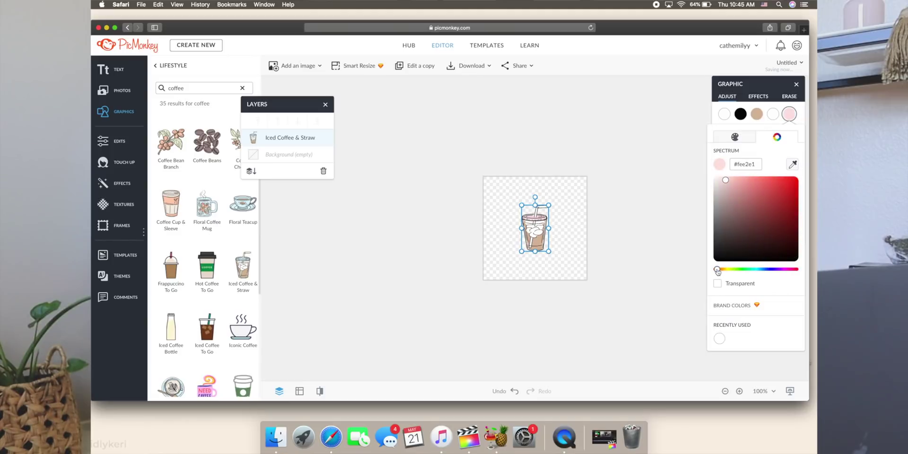
- Change the brown coffee color of the graphic to the light beige #efe6de
left_click(756, 116)
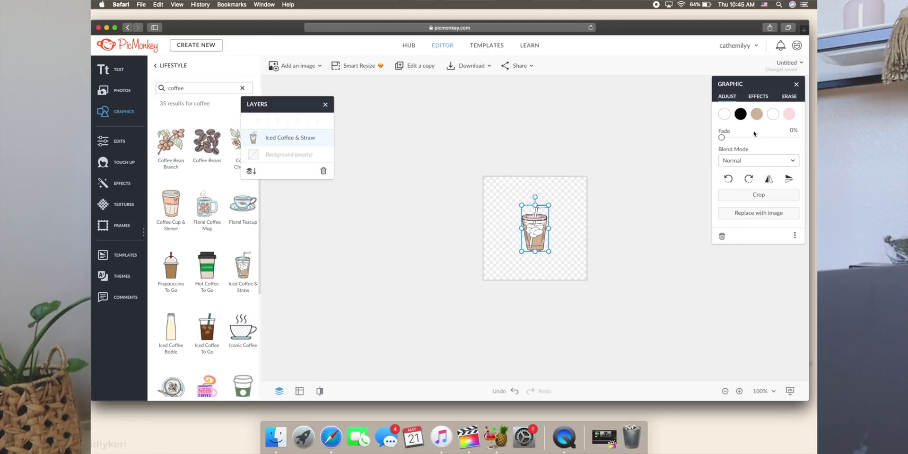
left_click(759, 117)
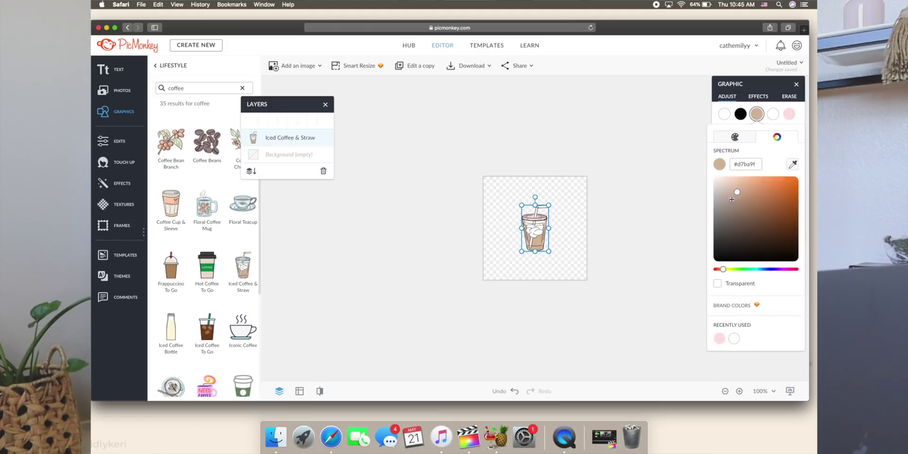
left_click_drag(736, 193, 723, 191)
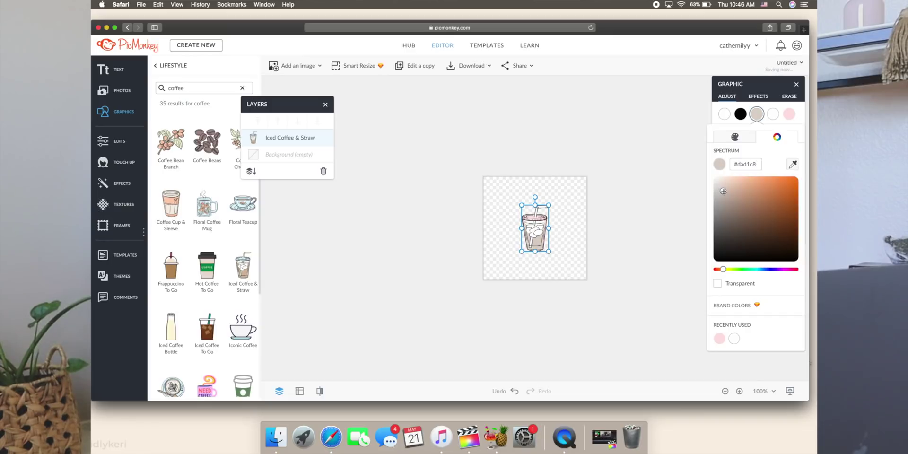
left_click_drag(723, 191, 707, 172)
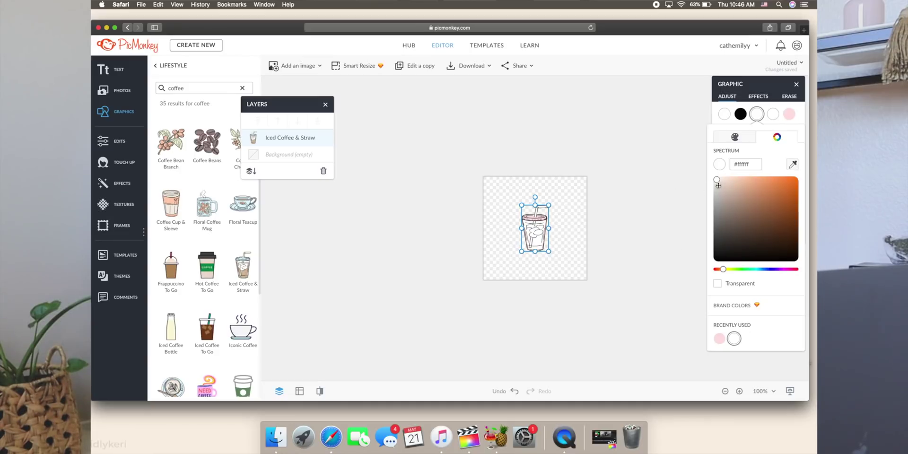
left_click_drag(718, 181, 719, 185)
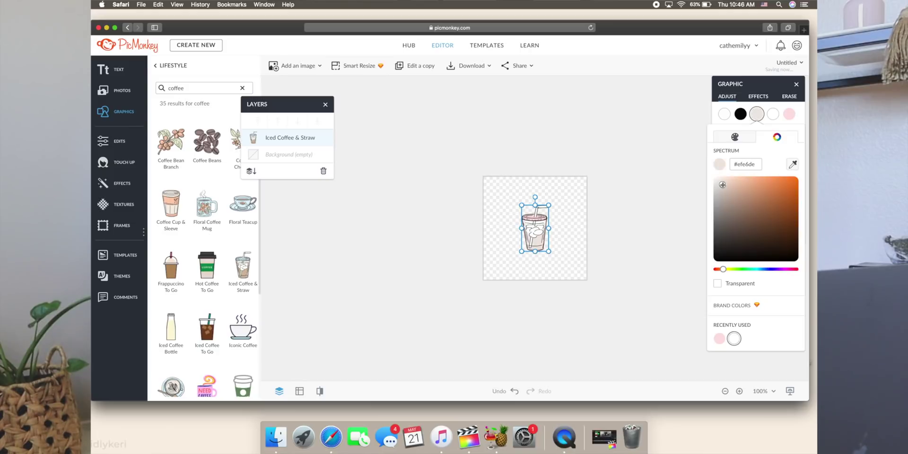
- Recolor the pale pink part of the iced coffee graphic with the recently used white #ffffff
left_click(789, 115)
left_click(789, 114)
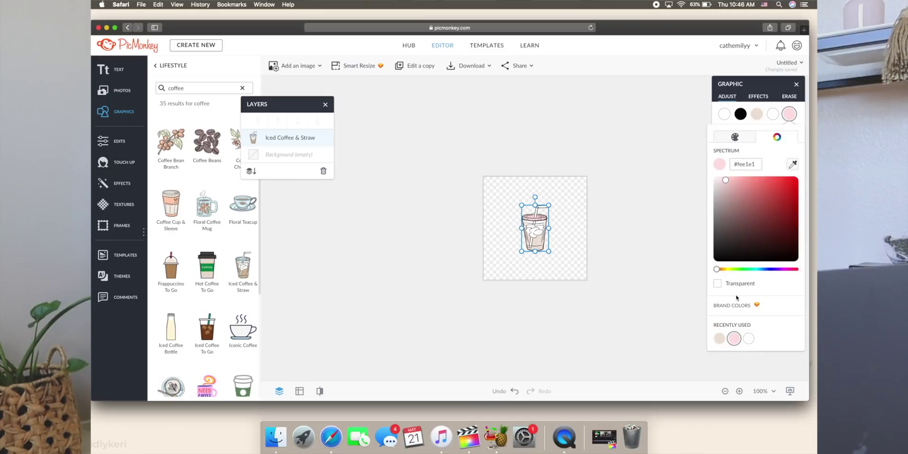
left_click(749, 338)
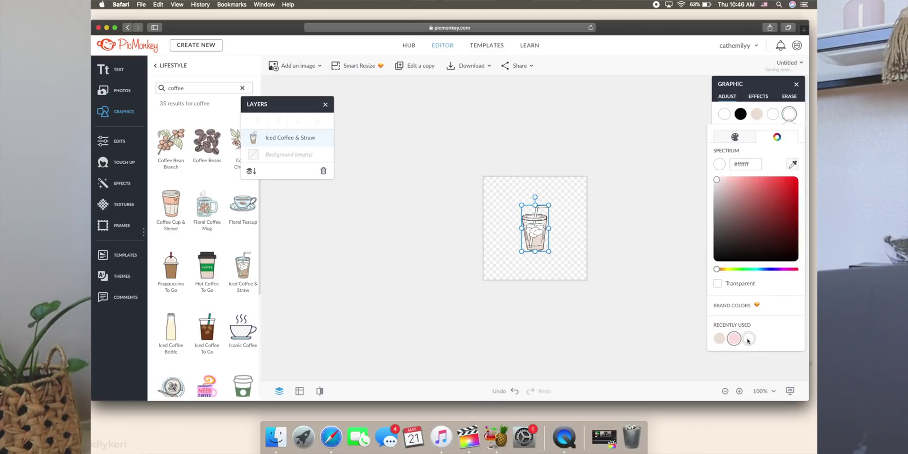
left_click(606, 293)
left_click(569, 324)
- Enlarge the iced coffee graphic moderately around the center of the canvas and deselect it
left_click(537, 234)
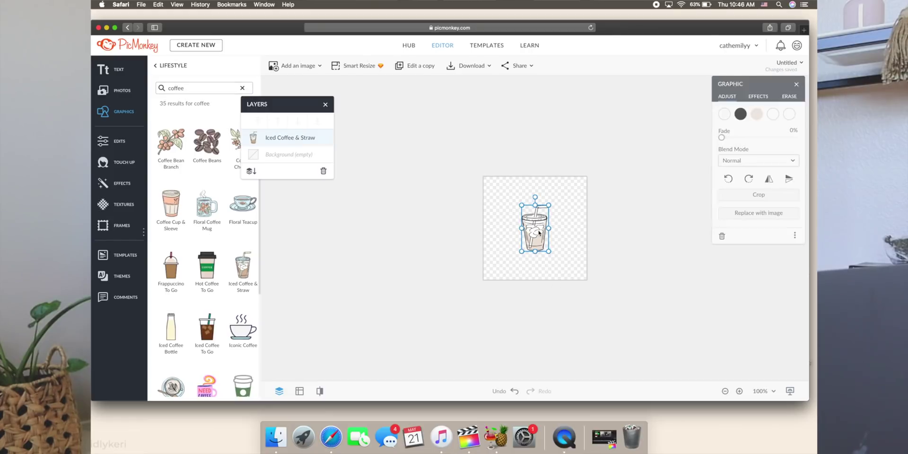
left_click_drag(521, 205, 534, 227)
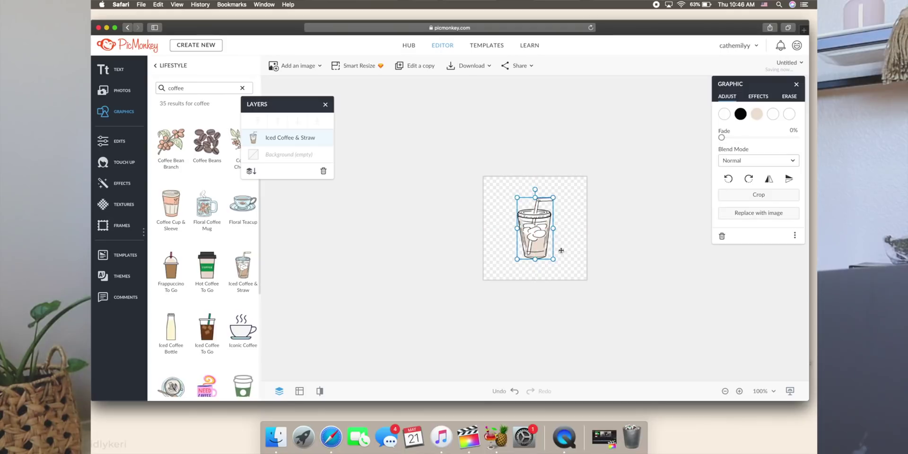
left_click(609, 299)
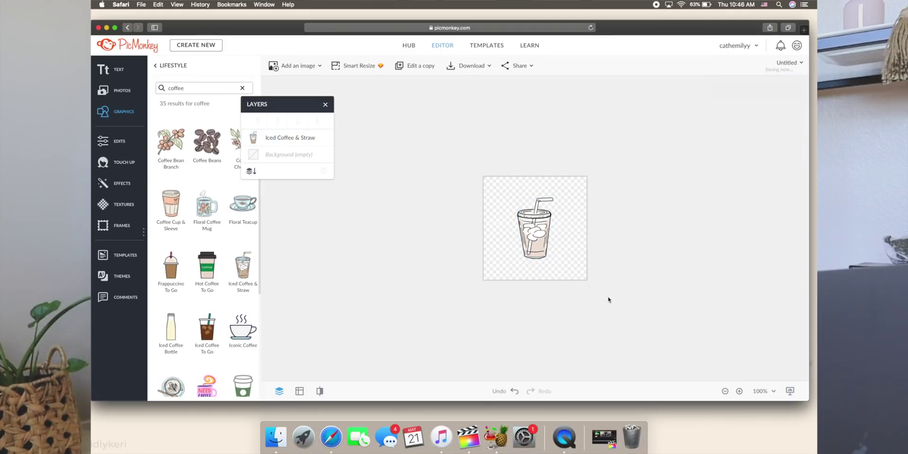
- Download the design as a PNG, place the downloaded file on the desktop and close the browser window
left_click(471, 67)
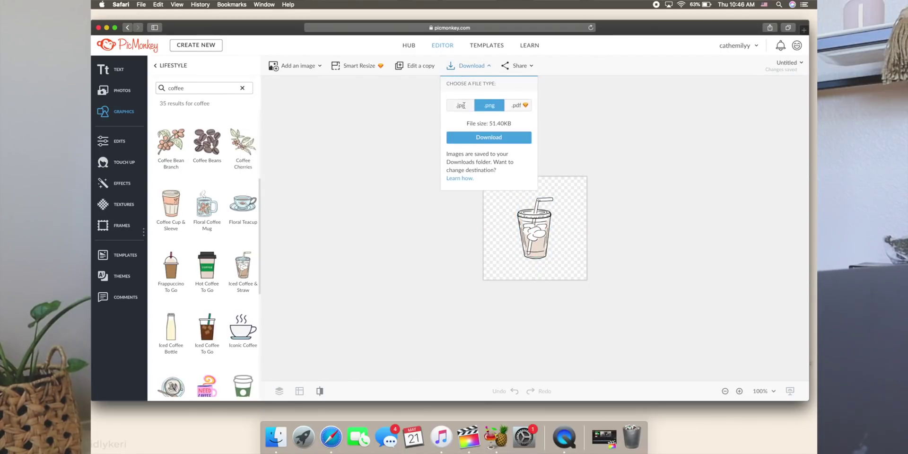
left_click(491, 137)
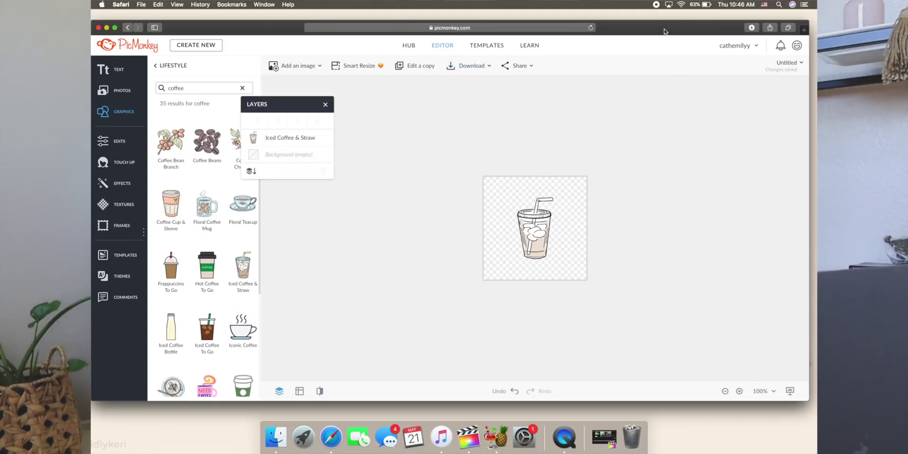
left_click_drag(664, 32, 649, 123)
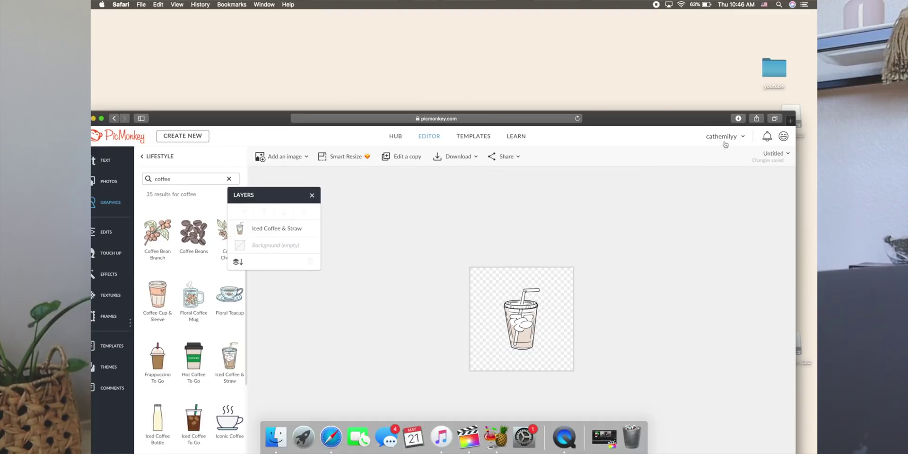
left_click(739, 118)
left_click_drag(702, 154, 693, 90)
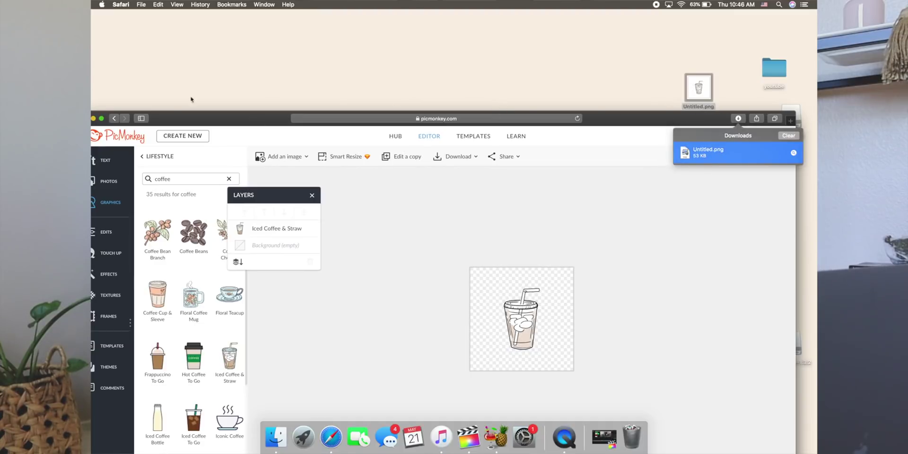
left_click_drag(179, 116, 210, 68)
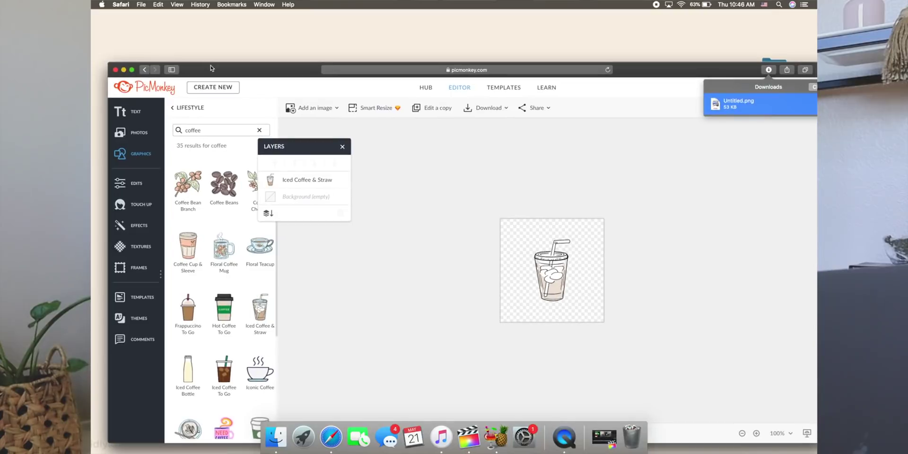
left_click(115, 70)
- Show the info window of the youtube folder on the desktop
left_click(771, 74)
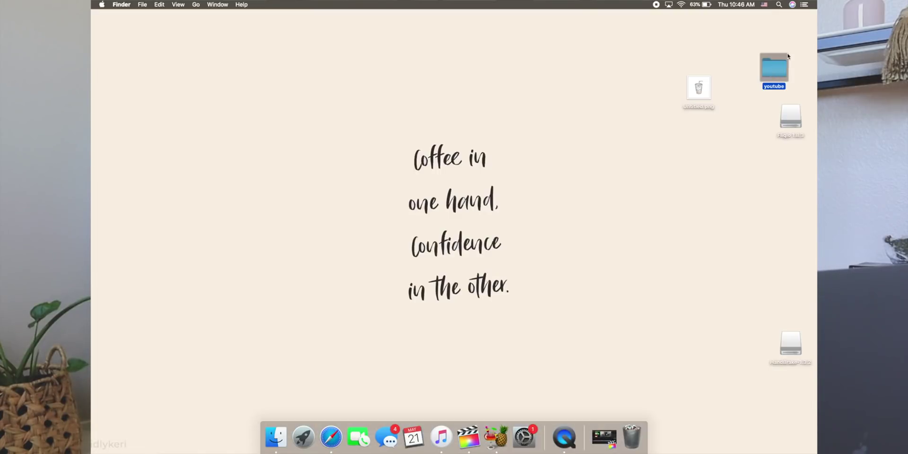
right_click(772, 73)
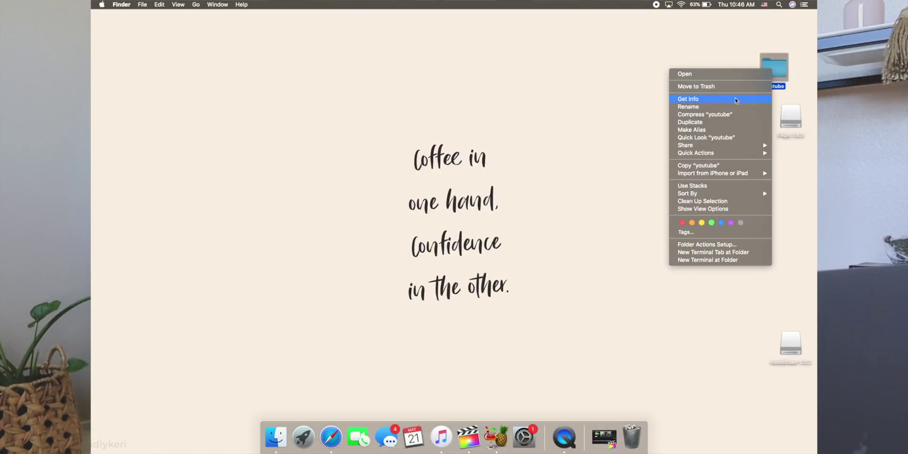
mouse_move(733, 147)
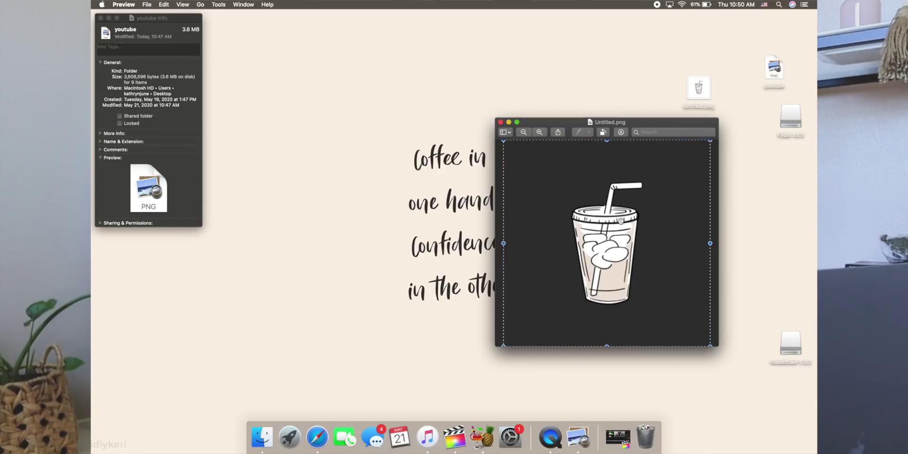
- Paste the copied coffee cup image as the youtube folder's icon and close the image preview
left_click(530, 208)
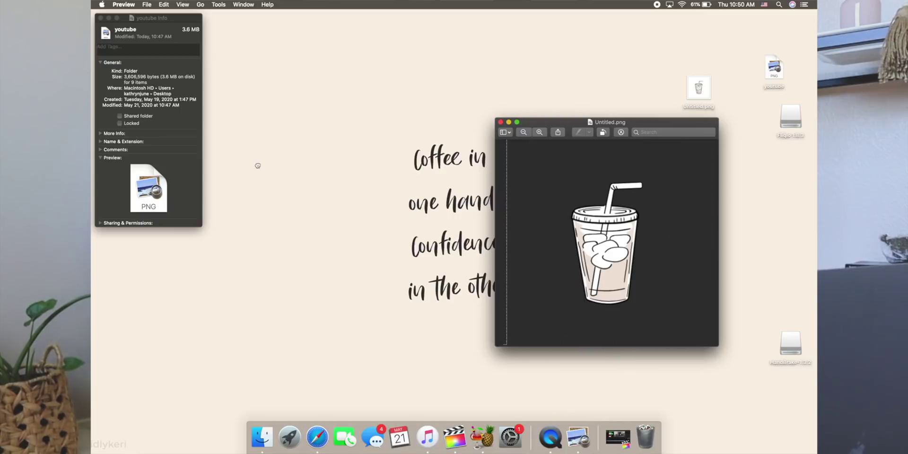
left_click(108, 35)
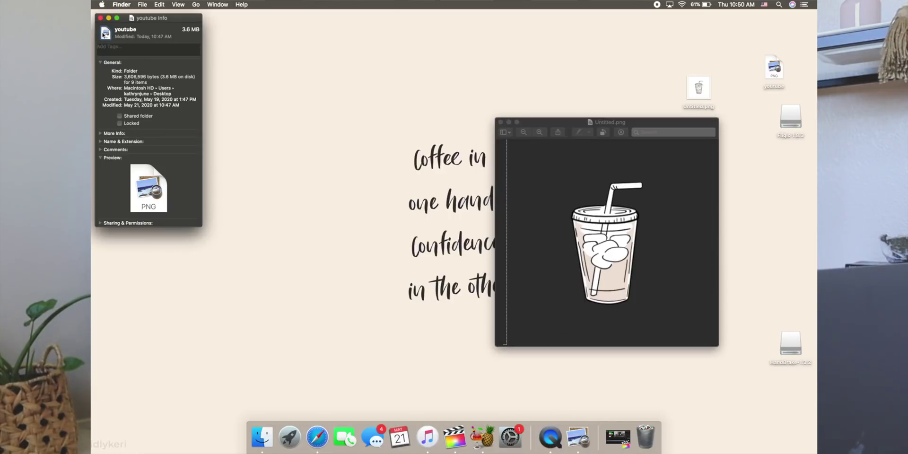
key("super+v")
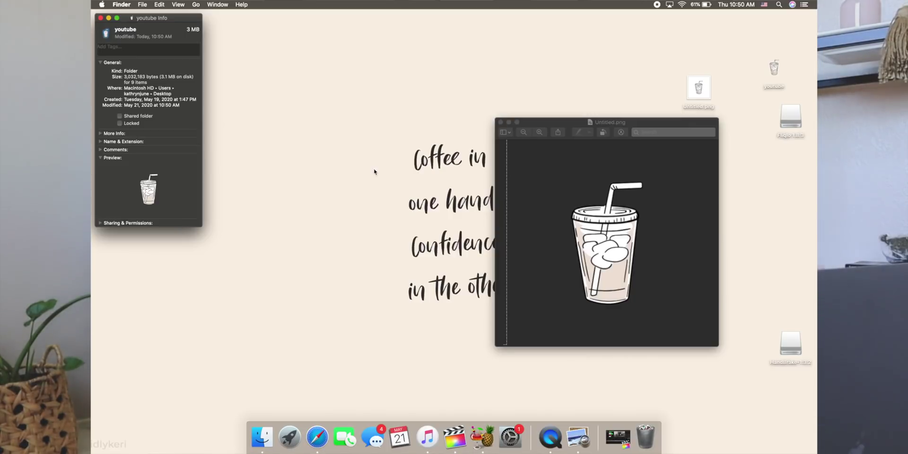
left_click(501, 122)
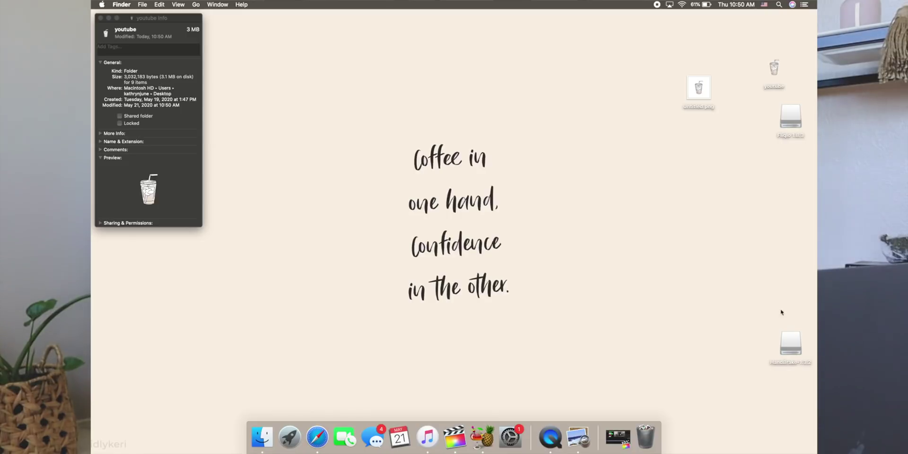
- Switch to Safari, go to PicMonkey and open the auto-saved Untitled coffee cup image for direct editing
left_click(313, 439)
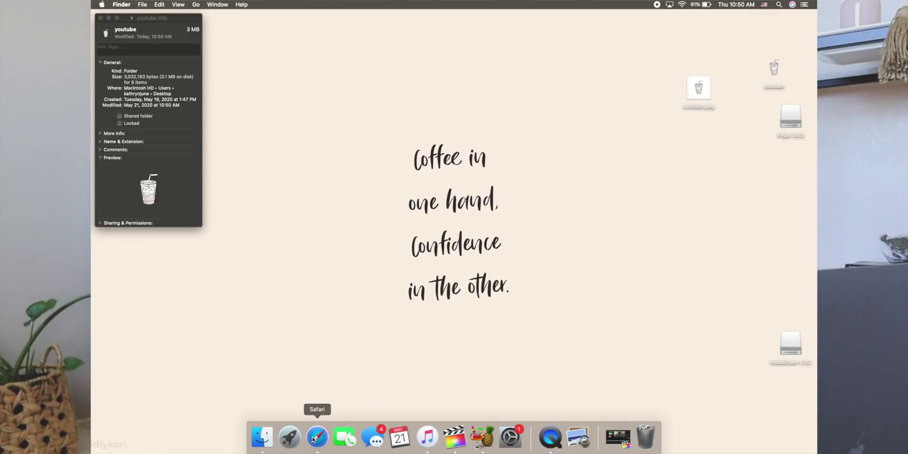
type("picmo")
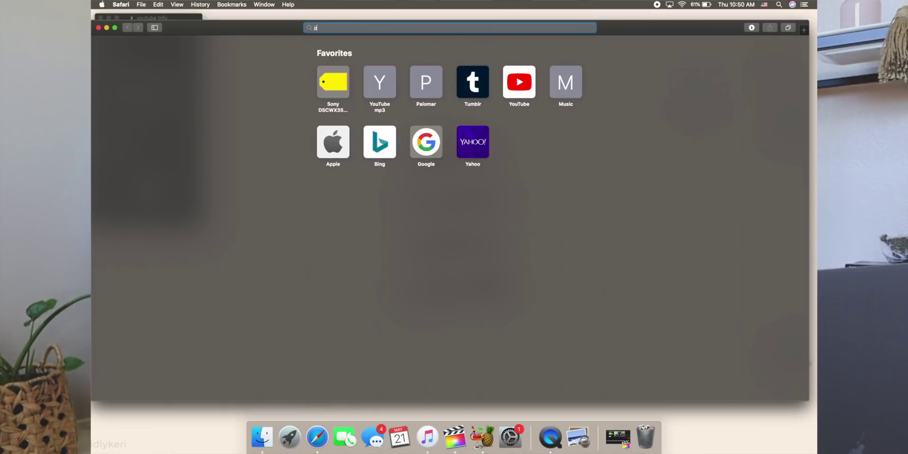
key("Return")
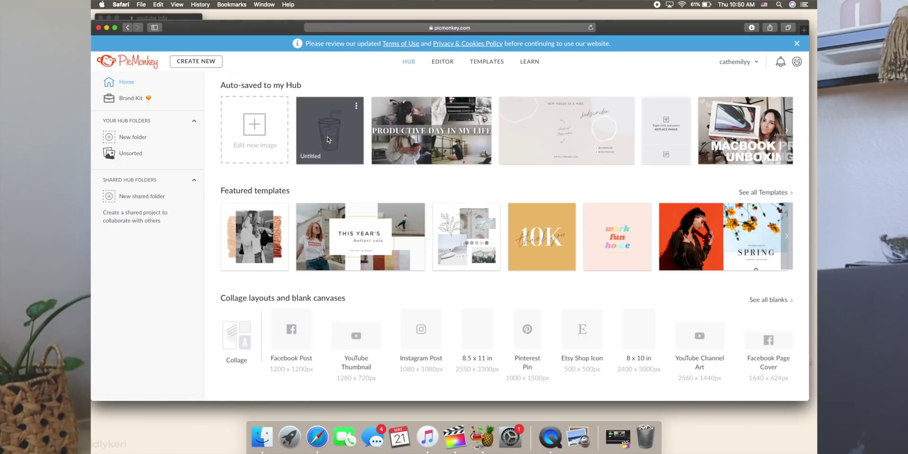
left_click(356, 135)
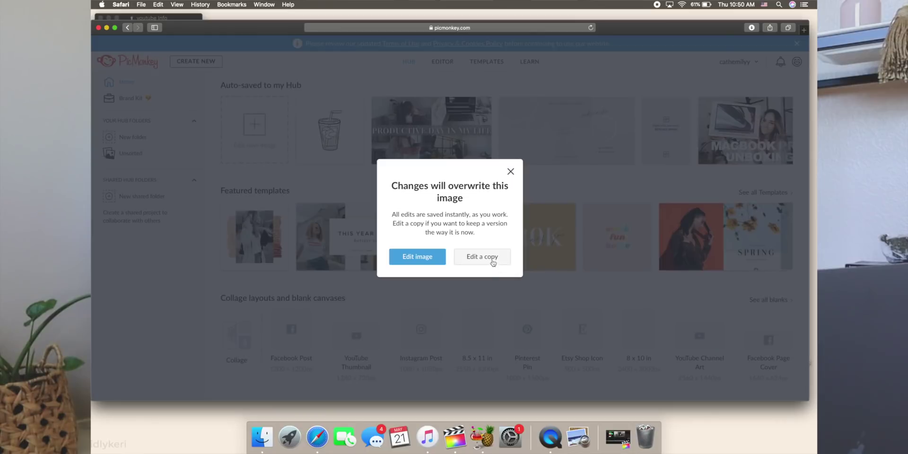
left_click(430, 258)
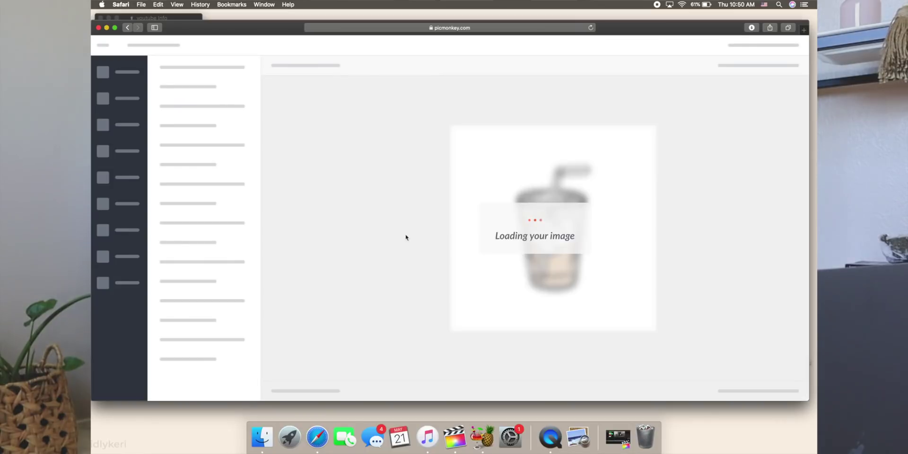
- Enlarge the iced coffee graphic until it nearly fills the canvas height, keep it centered and deselect it
left_click(544, 231)
left_click_drag(518, 197, 494, 180)
left_click_drag(514, 210, 518, 220)
left_click_drag(558, 270, 548, 246)
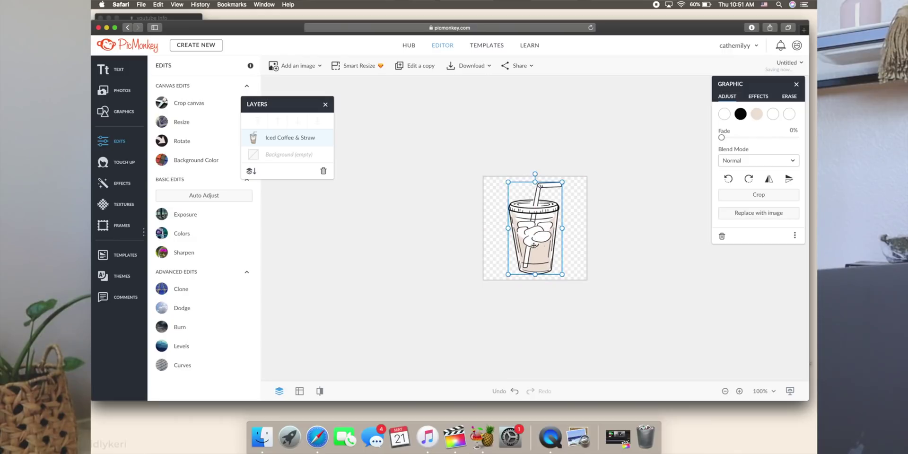
left_click(499, 243)
- Download the enlarged cup as a PNG, show the downloads list and move the browser window to uncover the desktop files
left_click(469, 66)
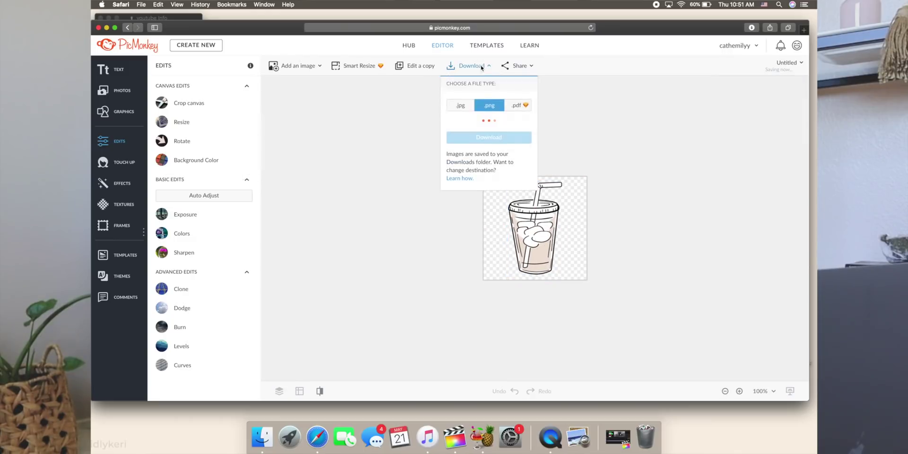
left_click(492, 137)
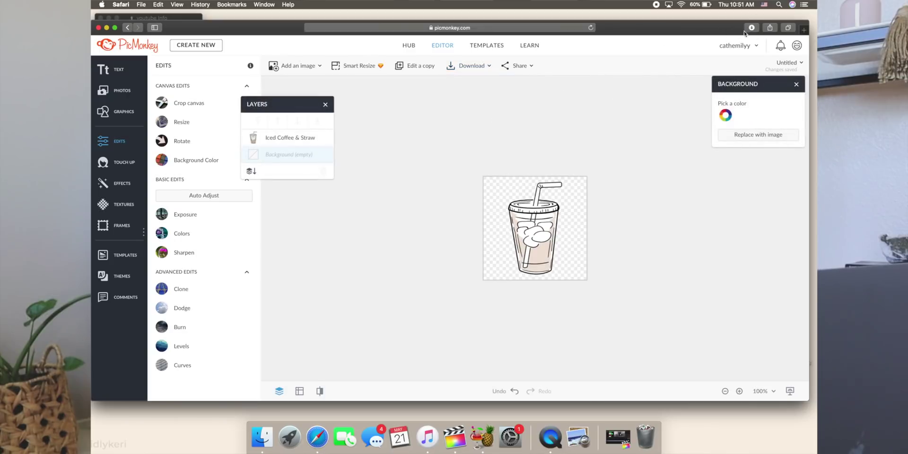
left_click(752, 28)
left_click_drag(712, 33, 712, 118)
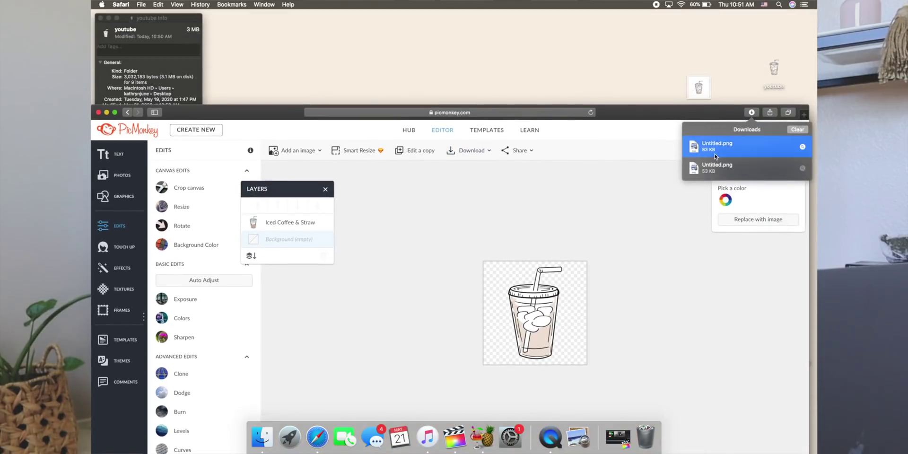